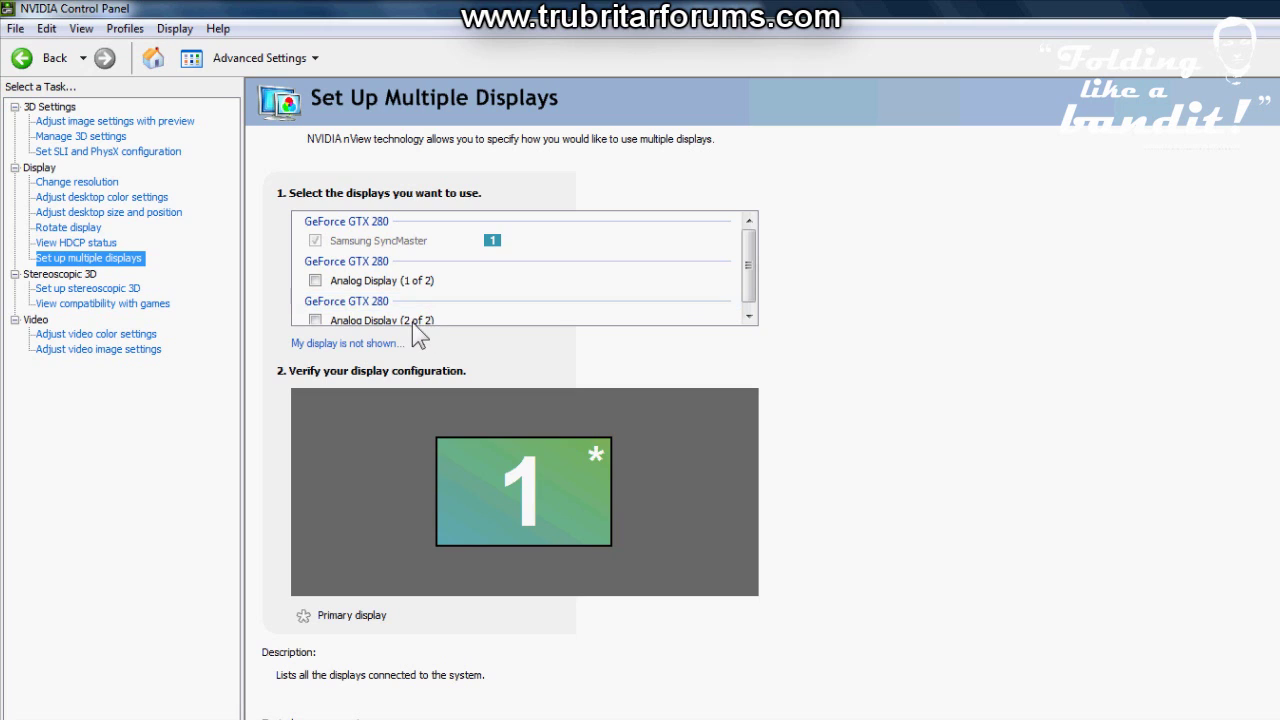
# Enable the analog displays on the two other GeForce GTX 280 cards and check displays 3 and 2 in the Windows screen resolution settings
pyautogui.click(315, 281)
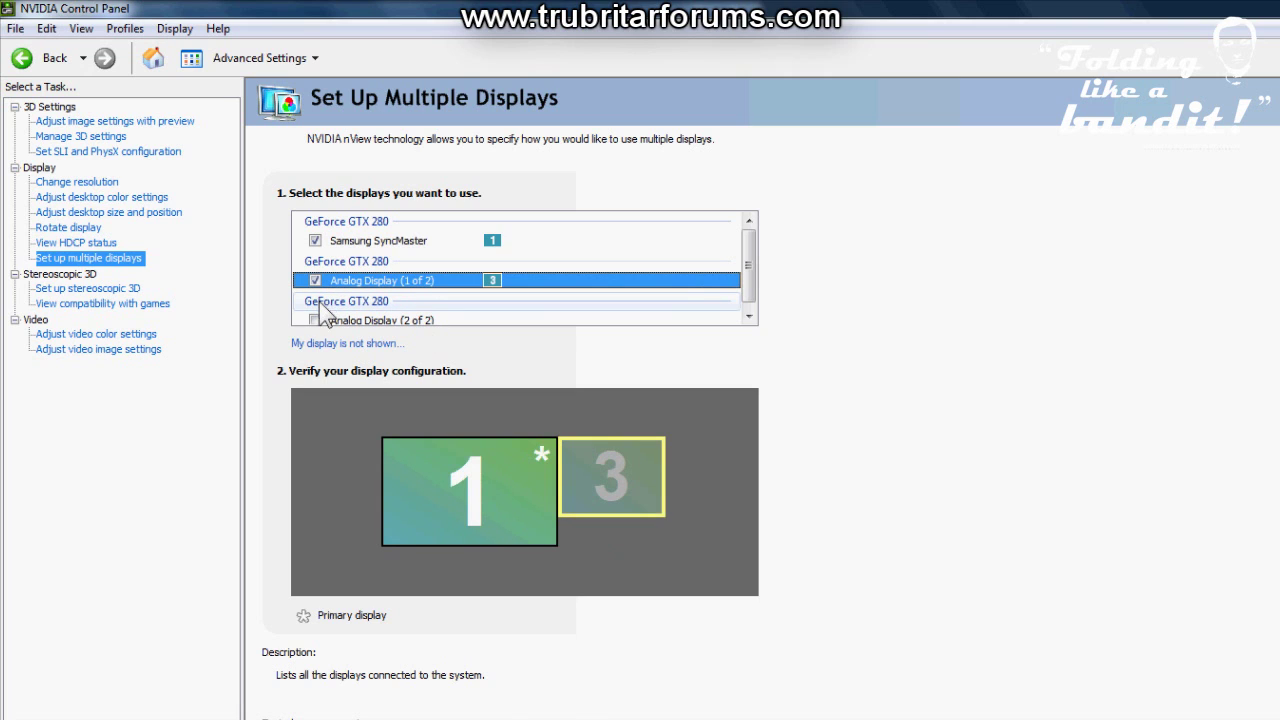
pyautogui.click(316, 319)
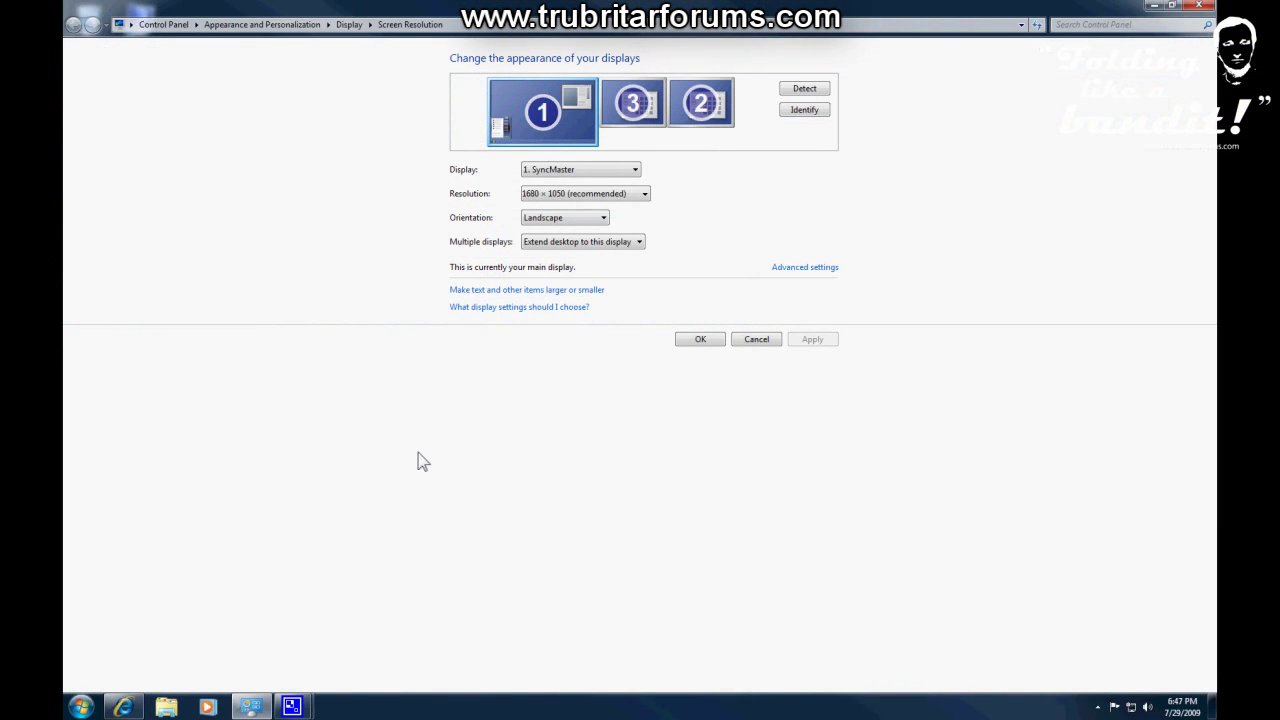
pyautogui.click(634, 105)
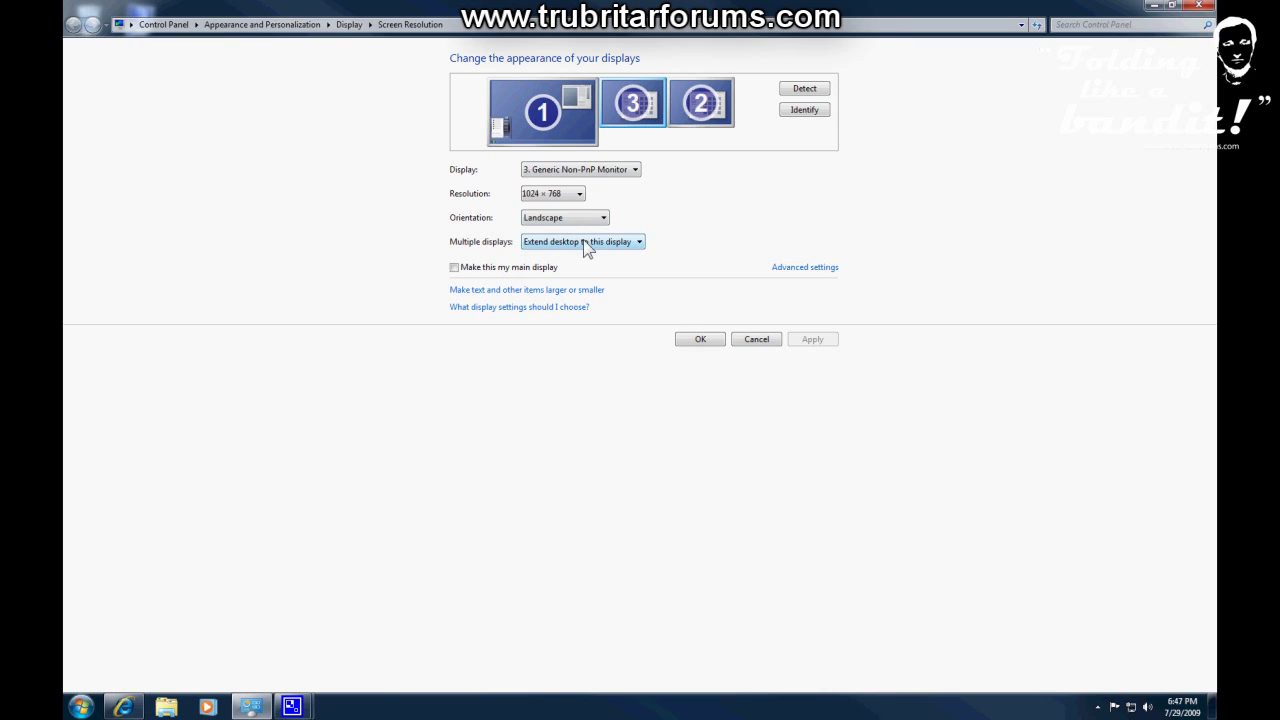
pyautogui.click(691, 104)
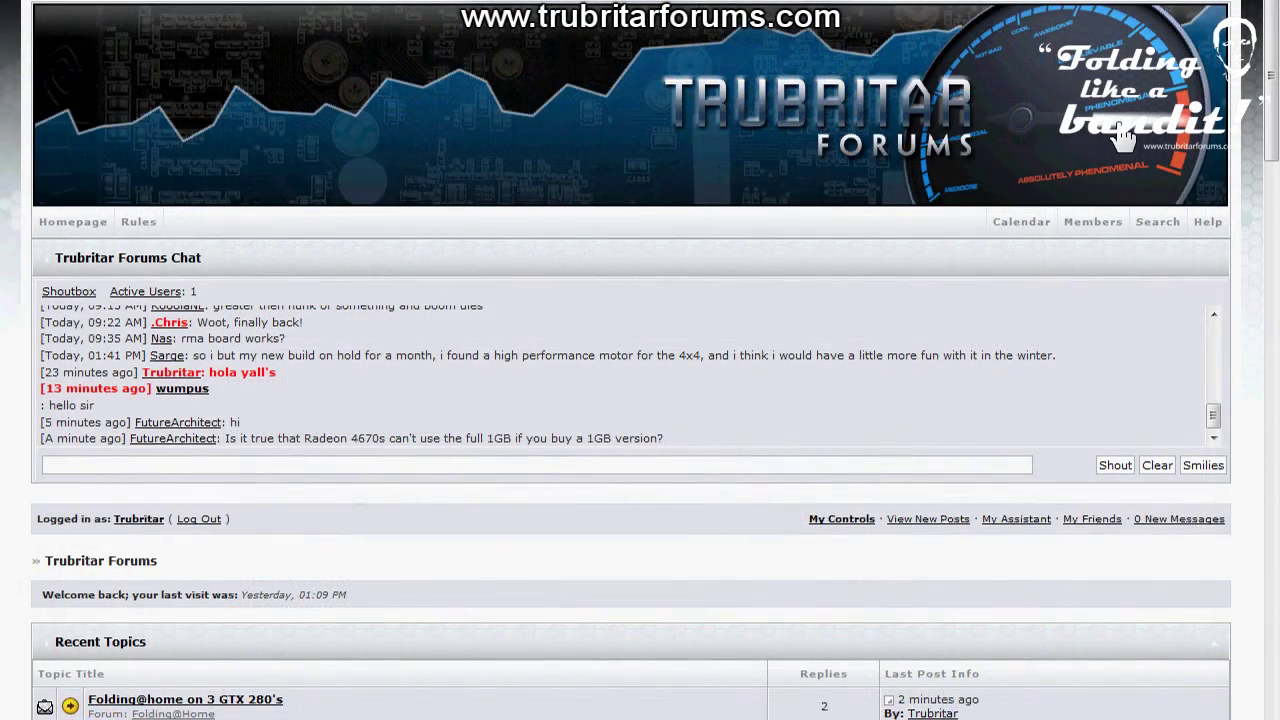
# Open the topic "Folding@home on 3 GTX 280's" in the Folding@Home section of Trubritar Forums
pyautogui.moveTo(1275, 35); pyautogui.dragTo(1247, 310)
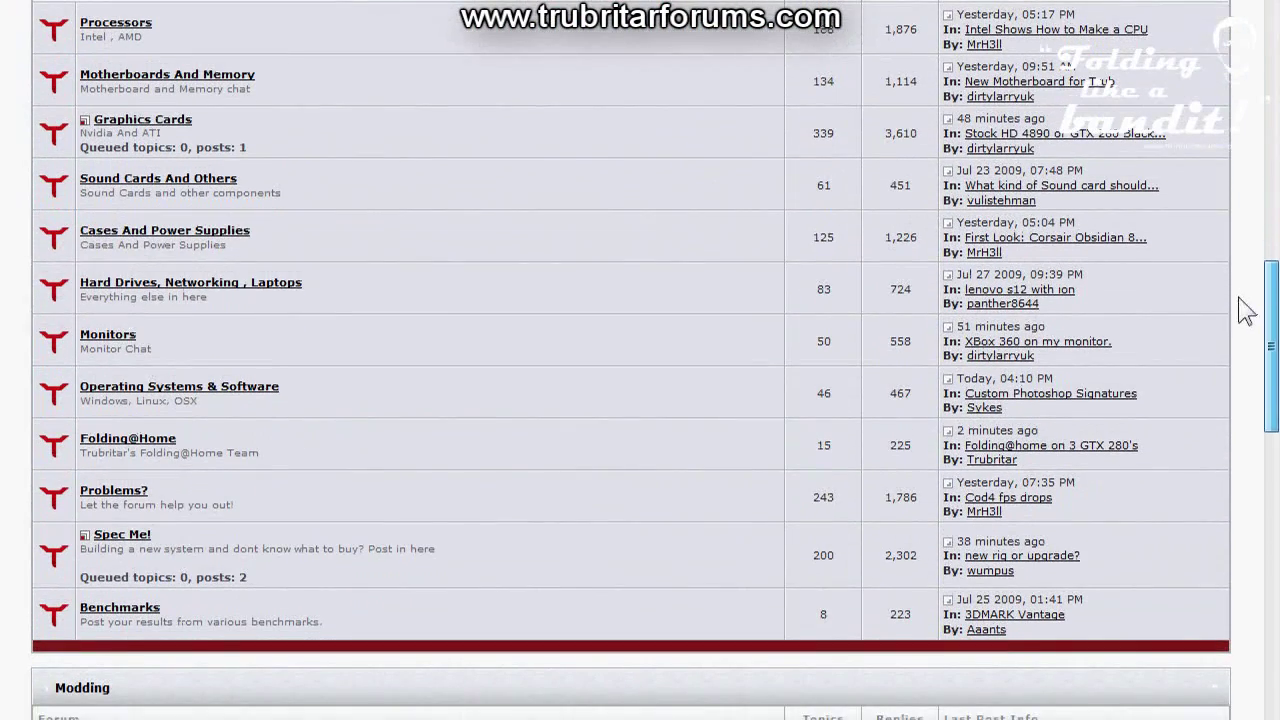
pyautogui.click(133, 447)
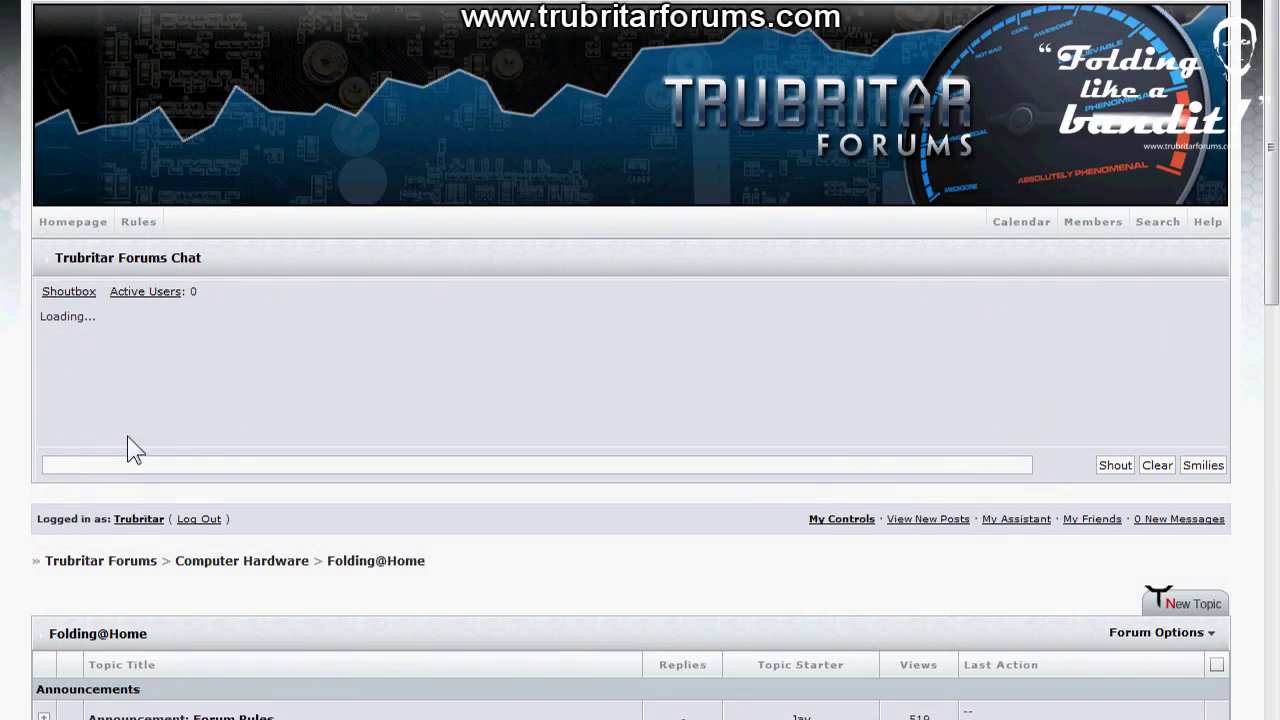
pyautogui.scroll(-6, 1063, 197)
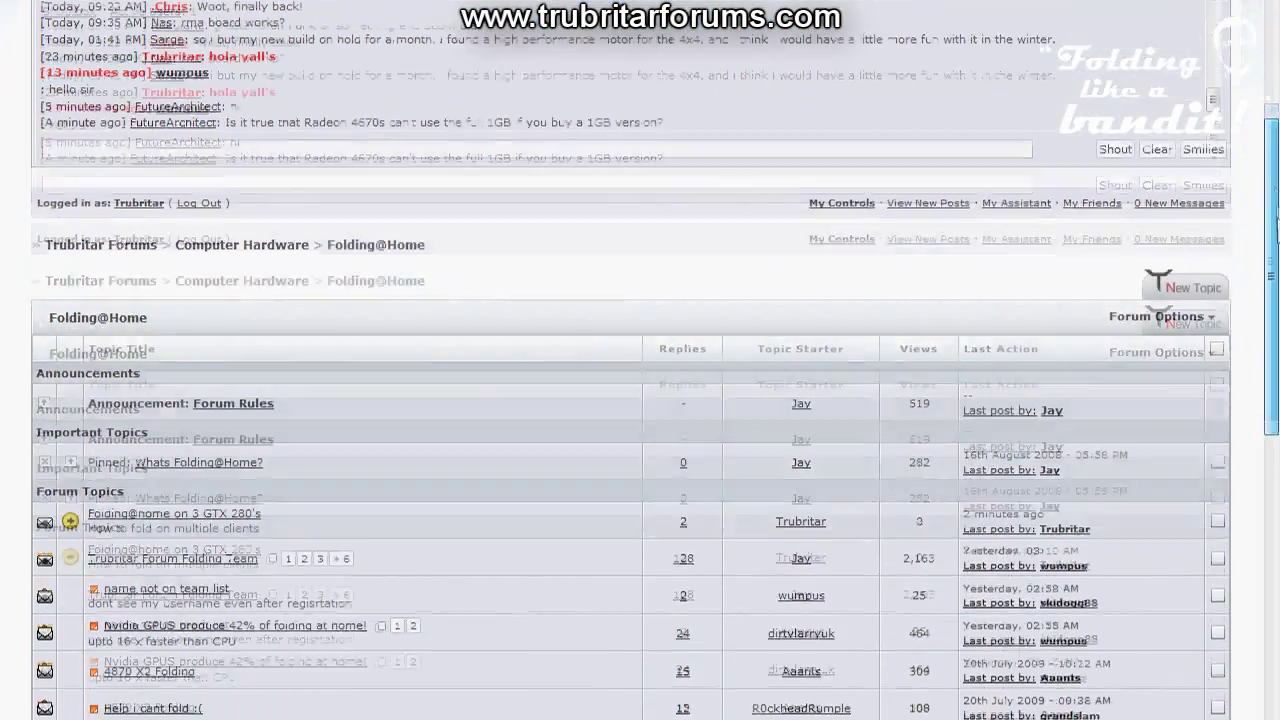
pyautogui.scroll(-3, 640, 360)
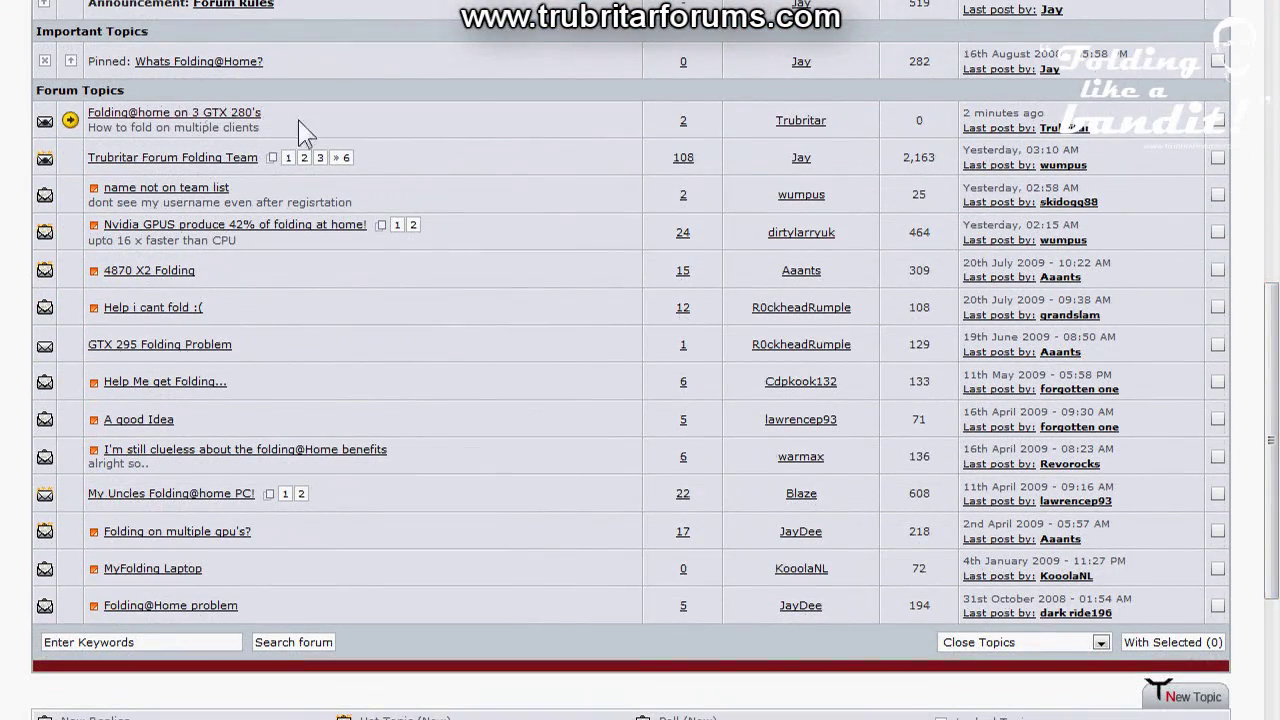
pyautogui.click(147, 118)
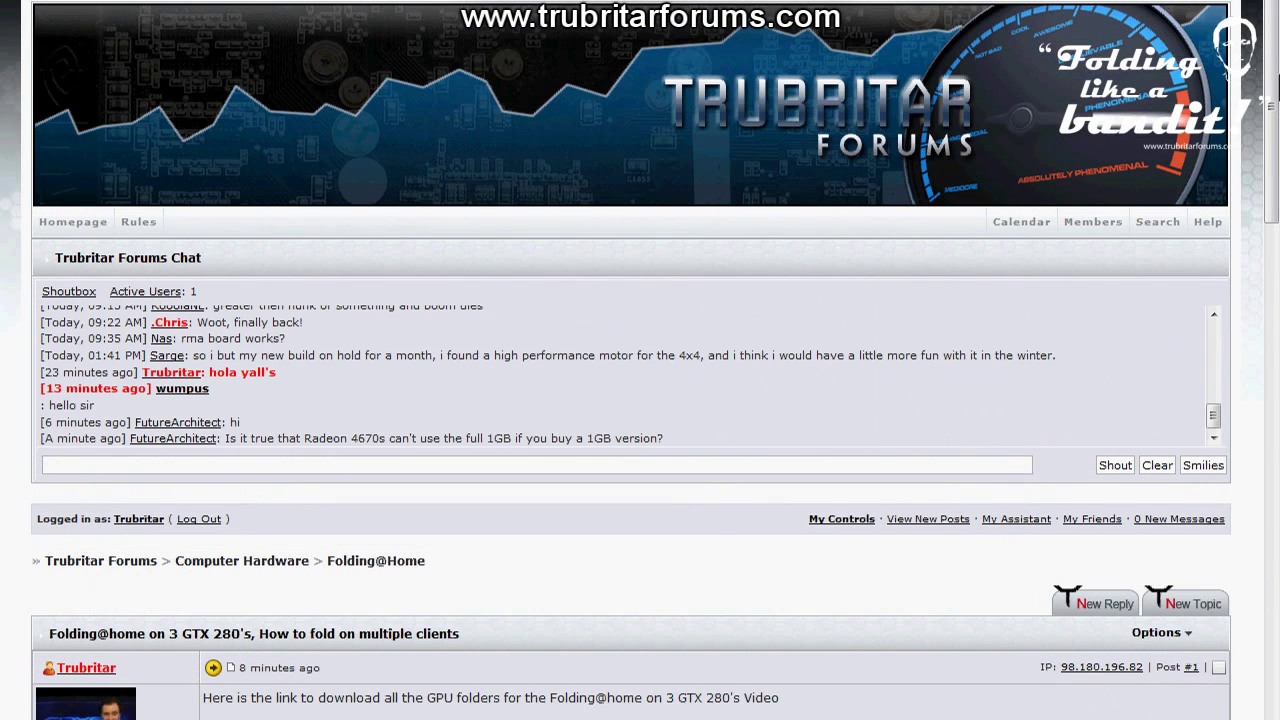
# Download Folding.rar from the link in the first post and save it to the Desktop as Folding
pyautogui.scroll(-5, 795, 206)
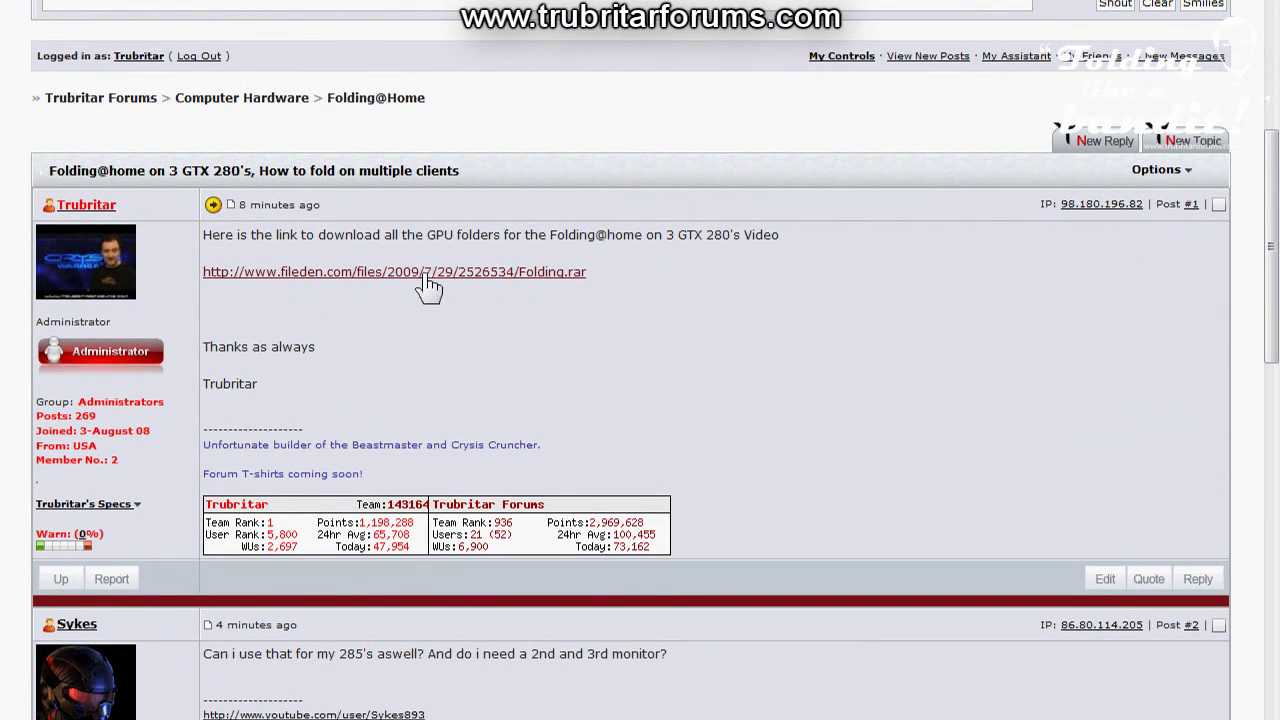
pyautogui.click(424, 280)
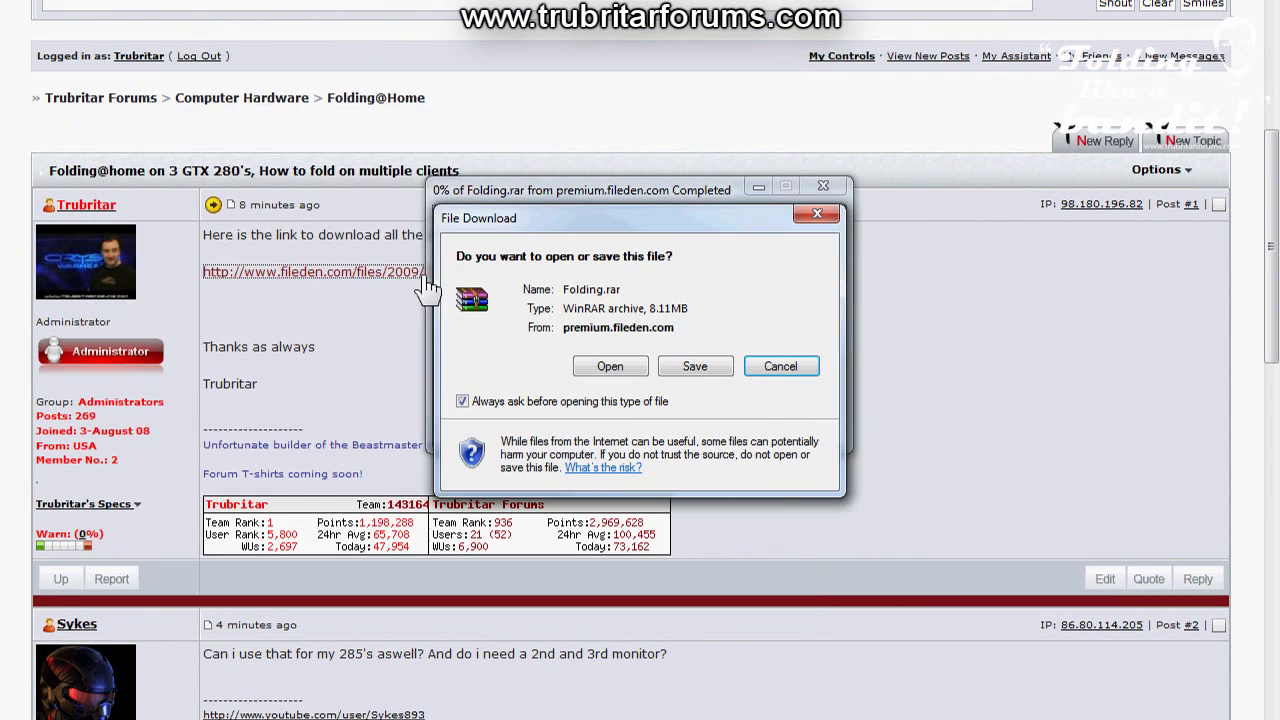
pyautogui.click(677, 367)
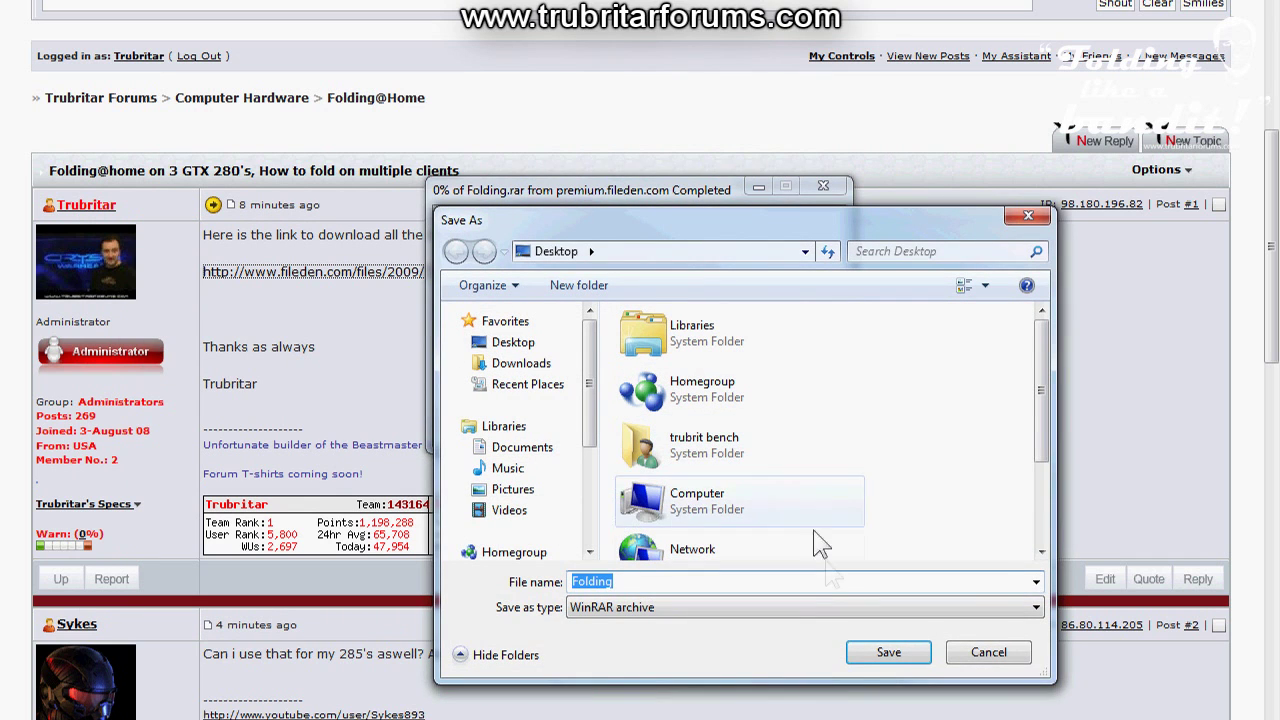
pyautogui.click(855, 652)
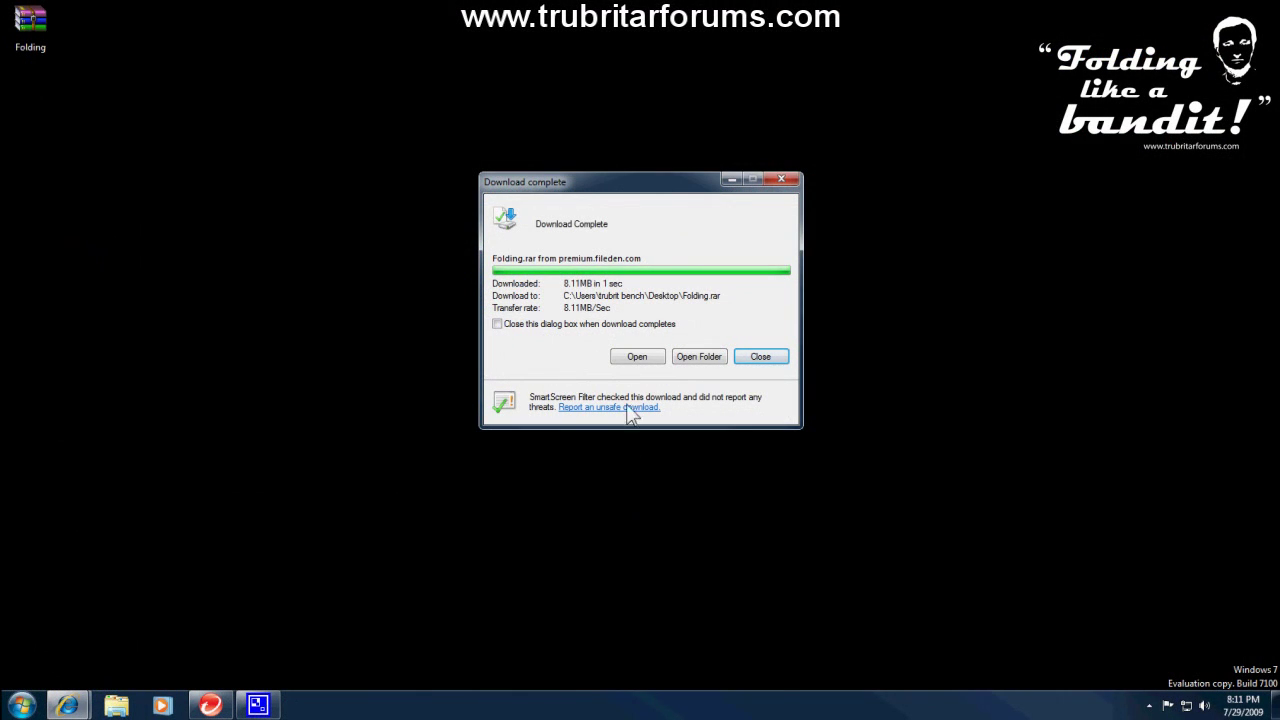
# Extract the Folding@home folder from the downloaded archive to the desktop, entering the archive password, and close the archive
pyautogui.click(638, 357)
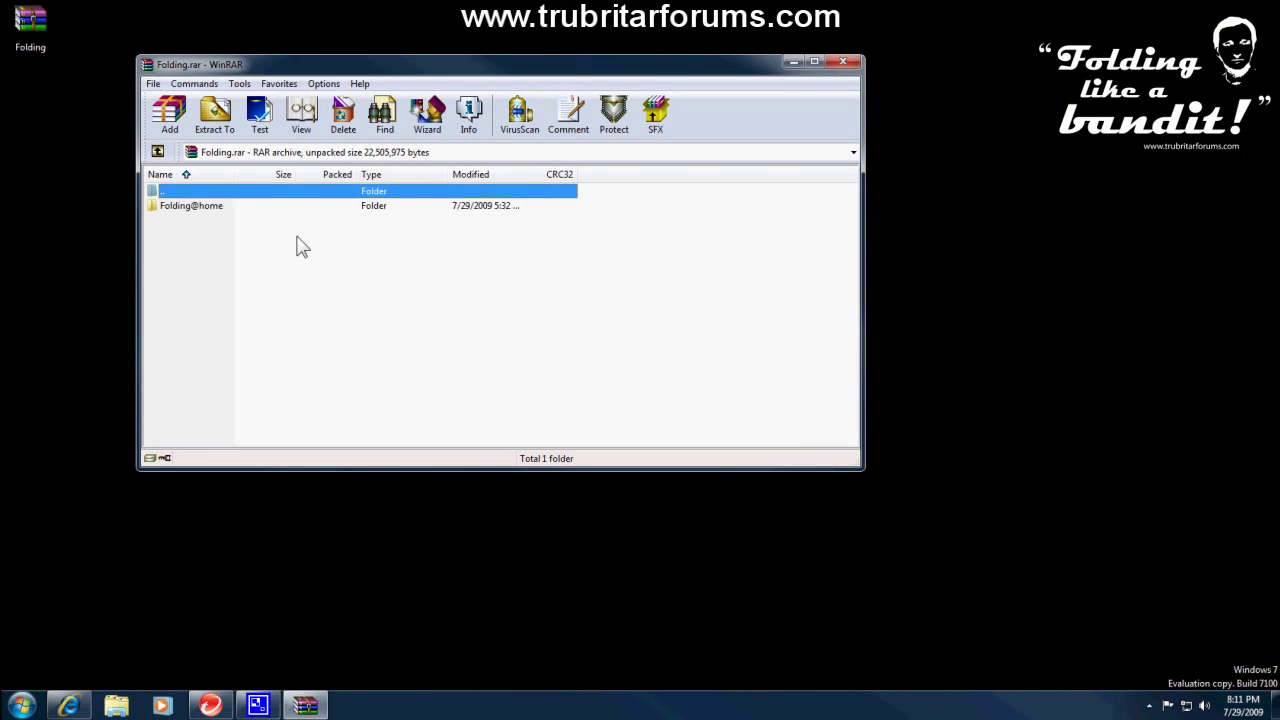
pyautogui.moveTo(195, 206); pyautogui.dragTo(72, 225)
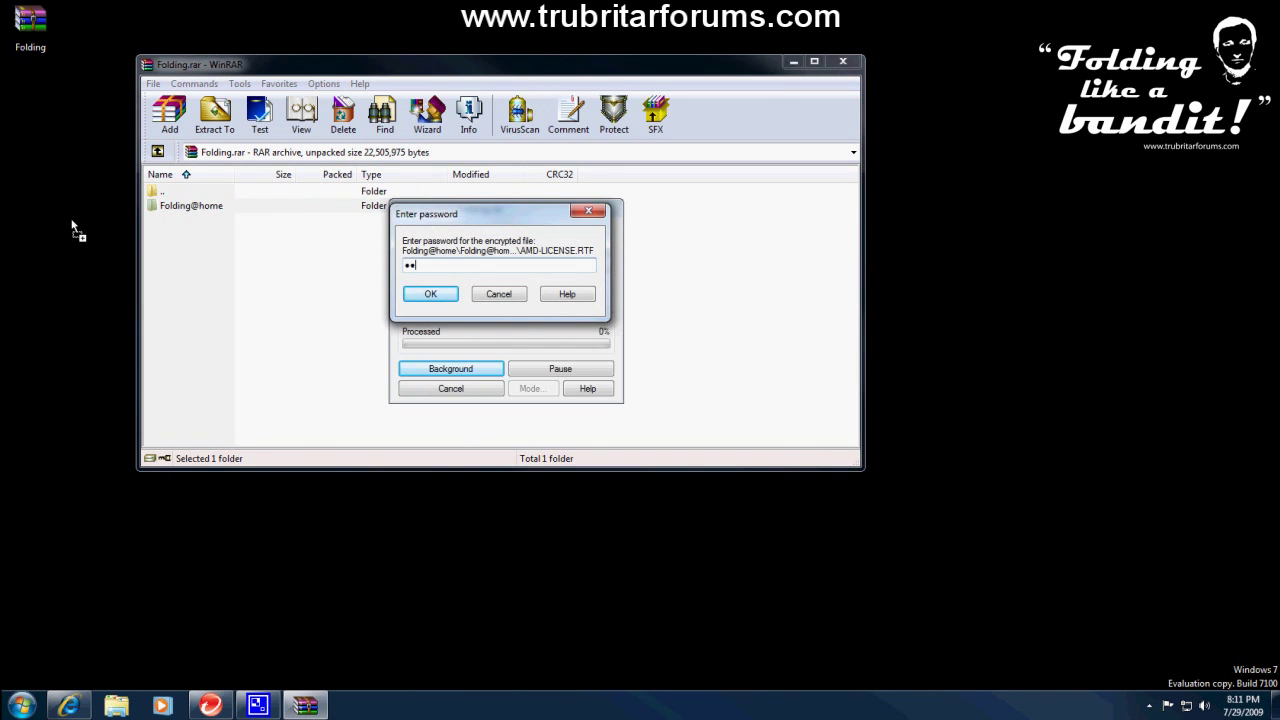
pyautogui.press('Return')
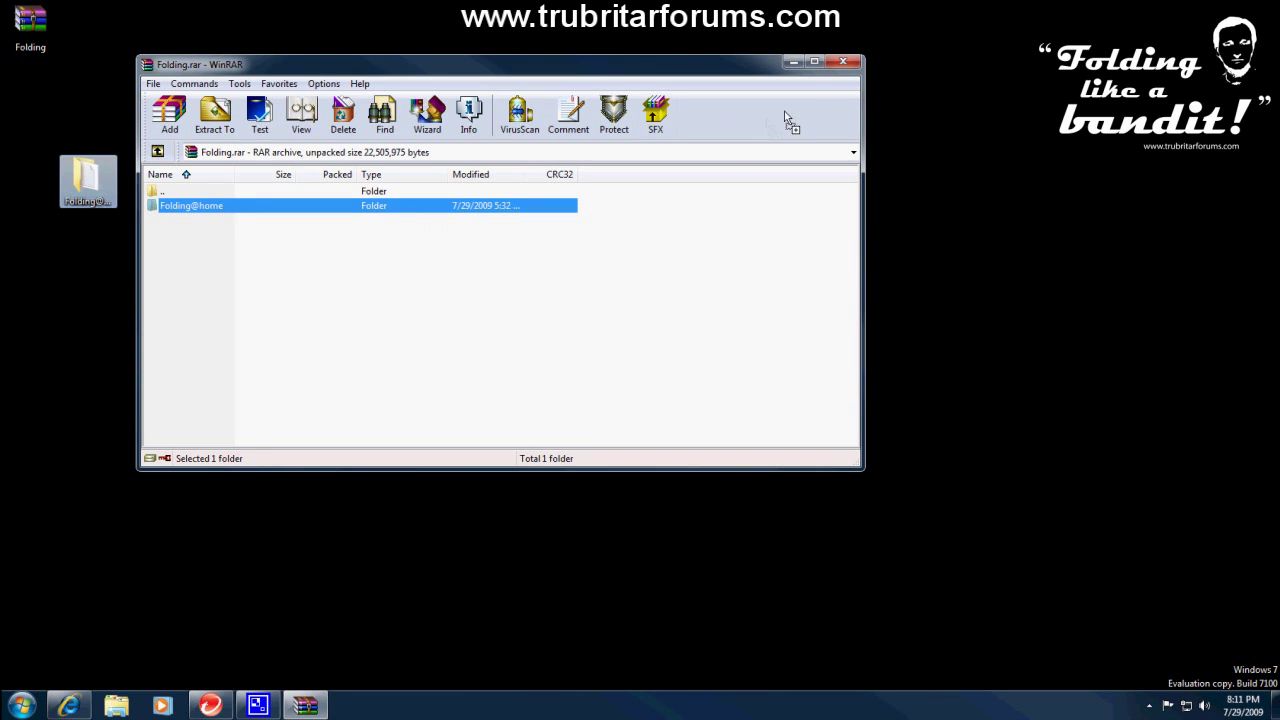
pyautogui.click(843, 62)
# Open the Info text file in the extracted Folding@home folder and review the High Performance client and FAHMON download links
pyautogui.doubleClick(88, 181)
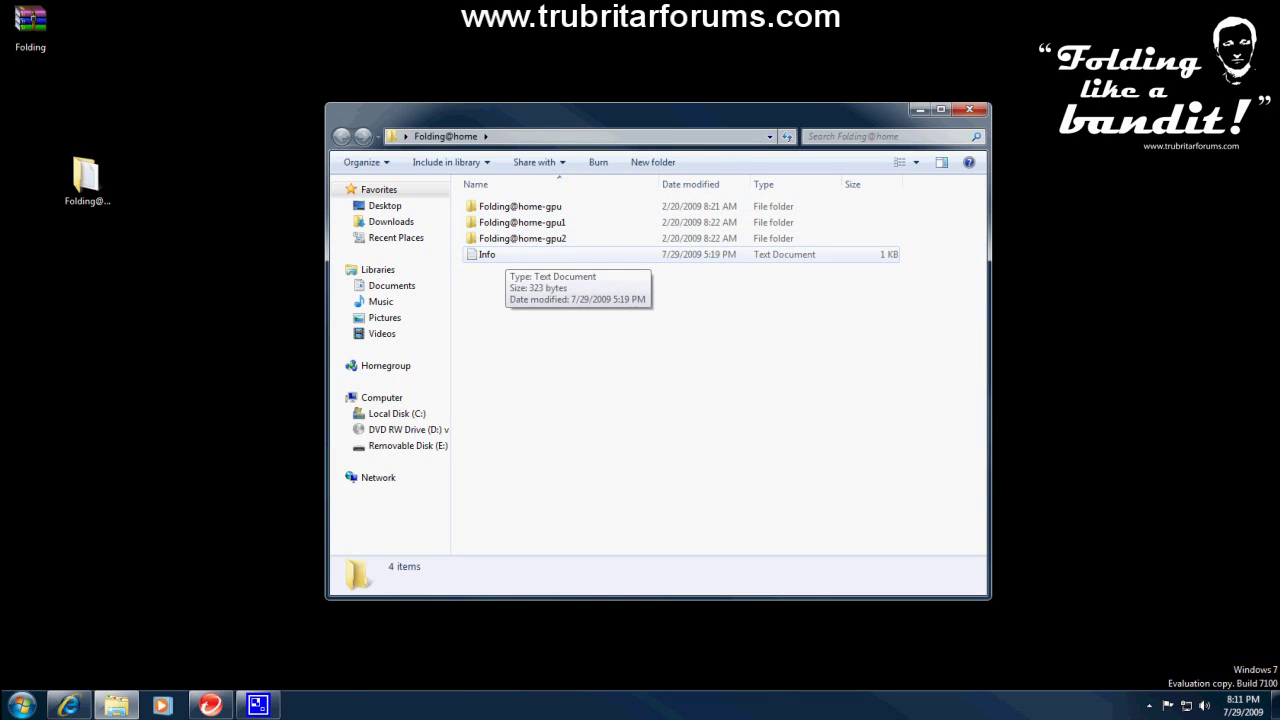
pyautogui.doubleClick(487, 254)
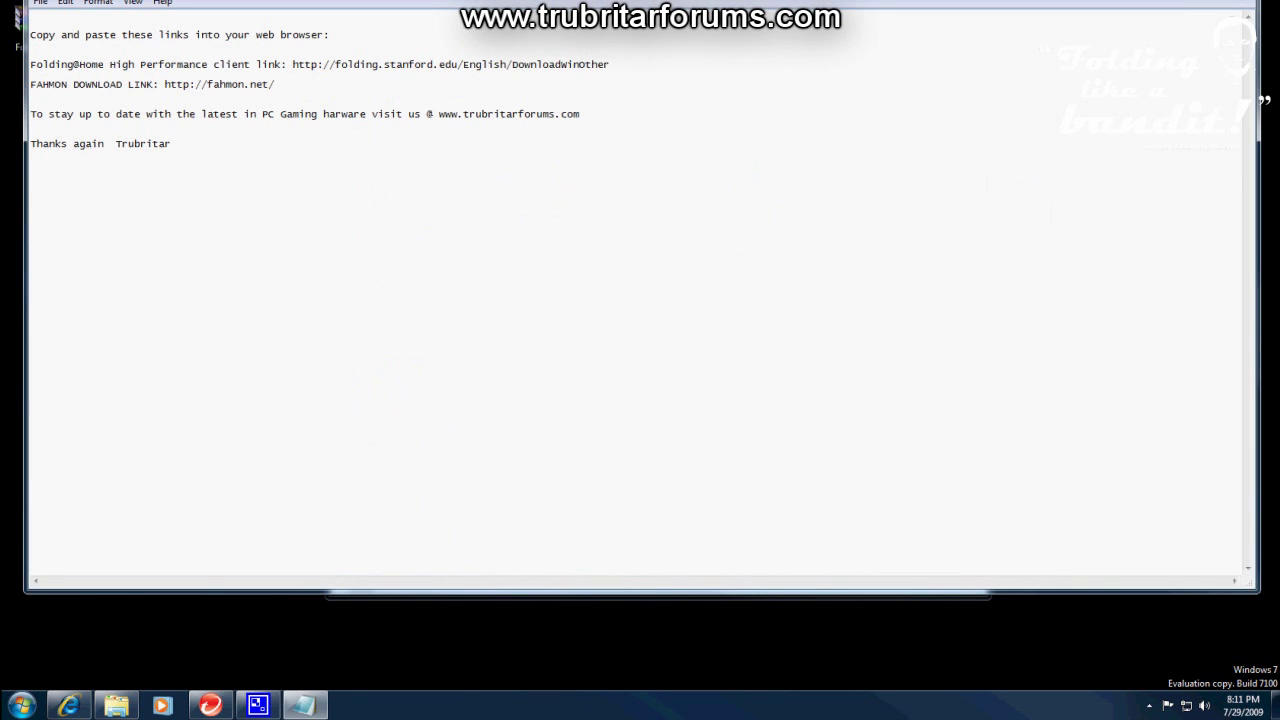
pyautogui.moveTo(287, 64); pyautogui.dragTo(610, 66)
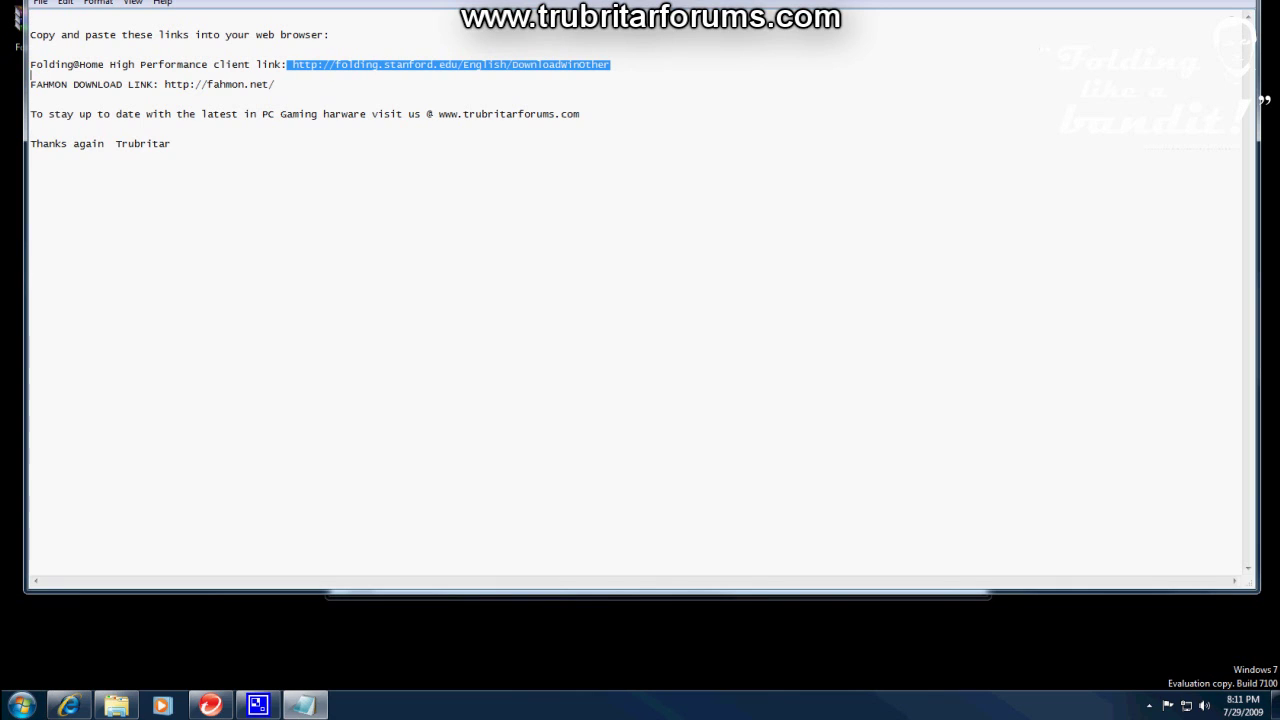
pyautogui.moveTo(164, 84); pyautogui.dragTo(275, 85)
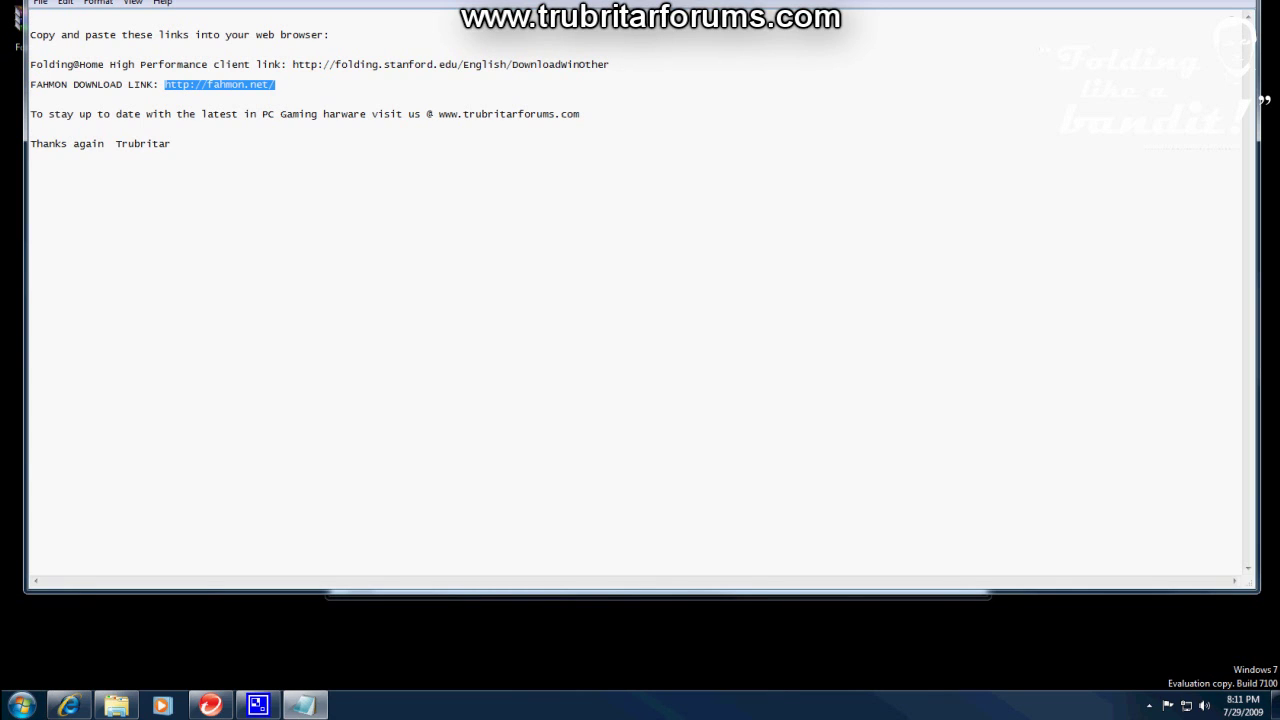
pyautogui.hotkey('alt', 'F4')
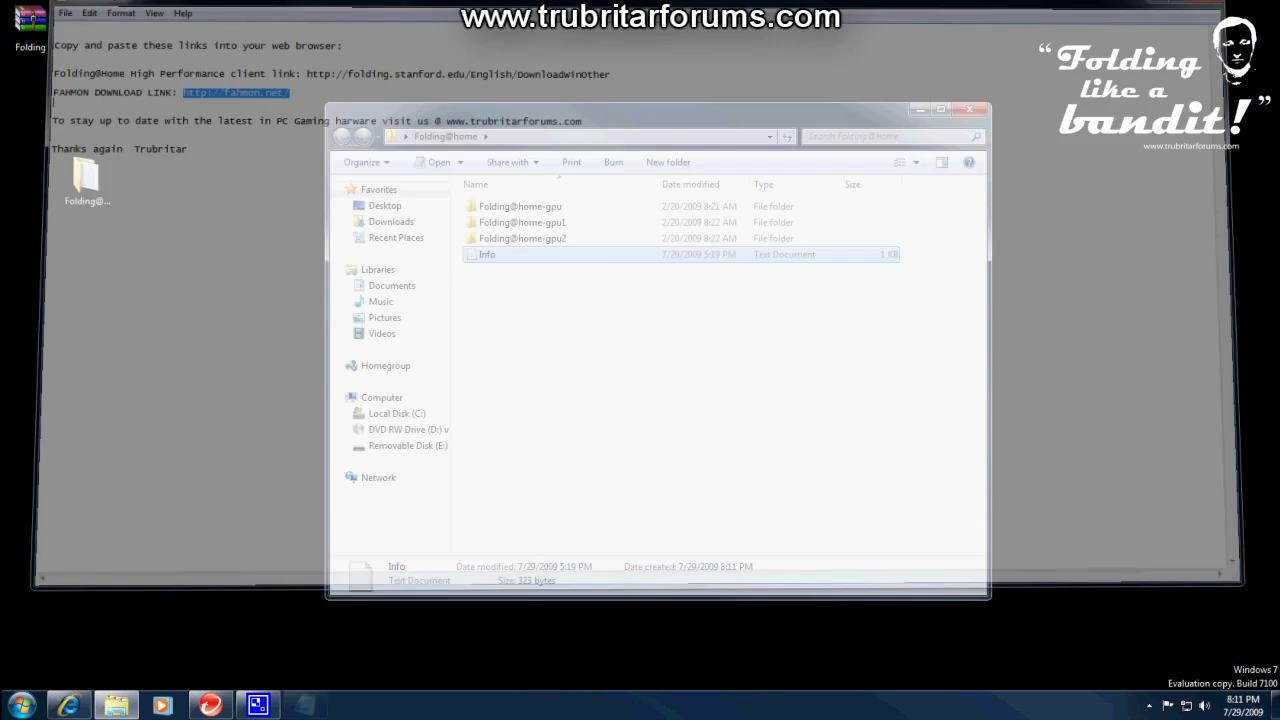
# Launch the Folding@home application from the Folding@home-gpu folder
pyautogui.doubleClick(520, 206)
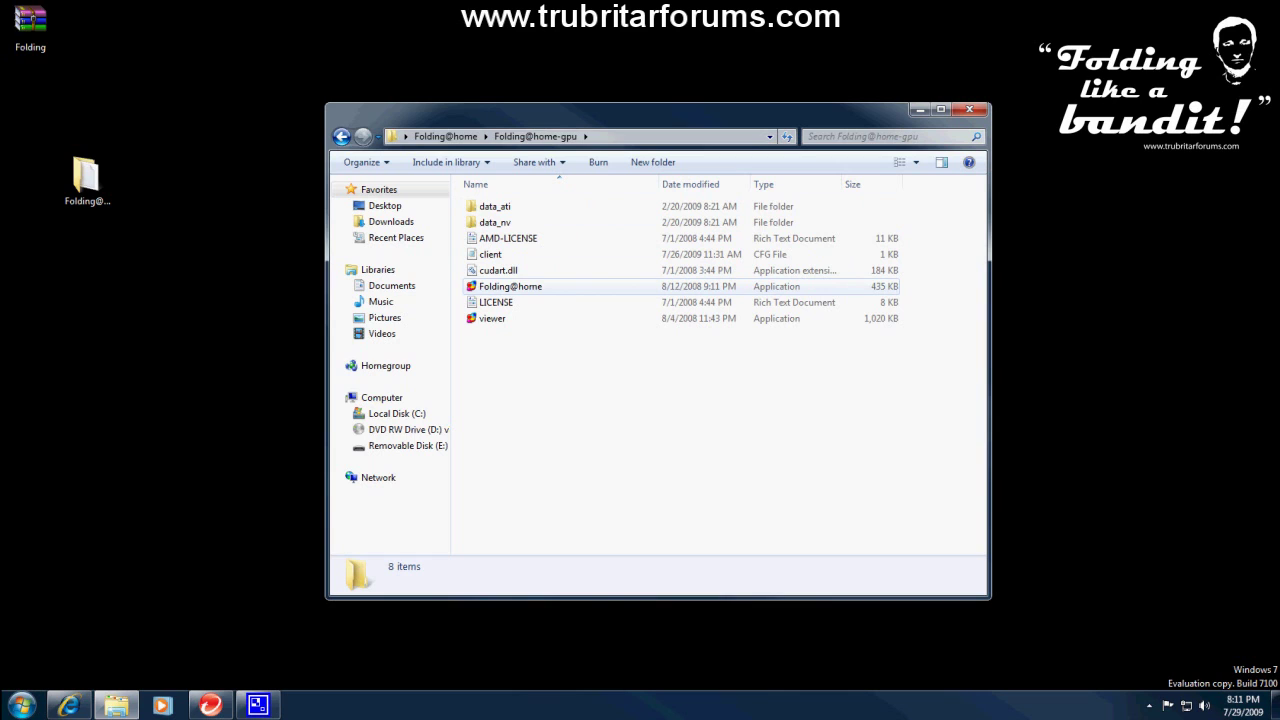
pyautogui.click(510, 286)
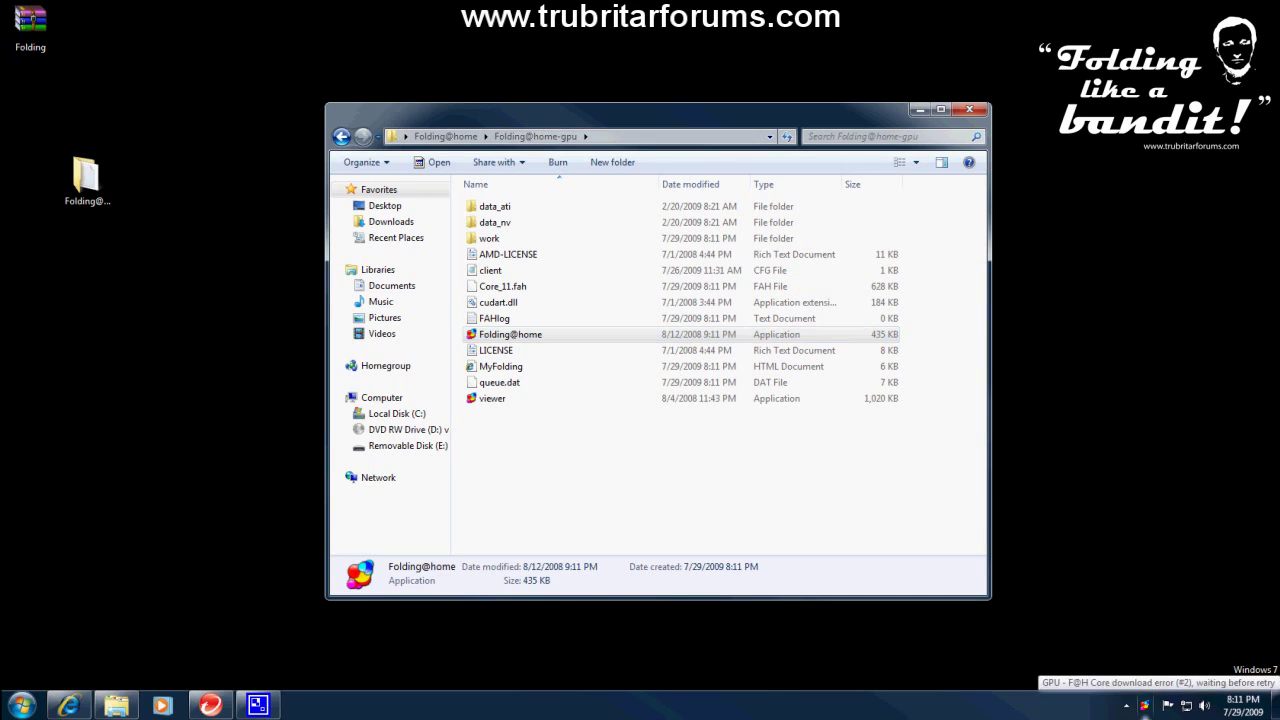
# Examine the latest entries in the running Folding@home client's log file for the core download and extraction status
pyautogui.rightClick(1145, 706)
pyautogui.moveTo(1080, 640)
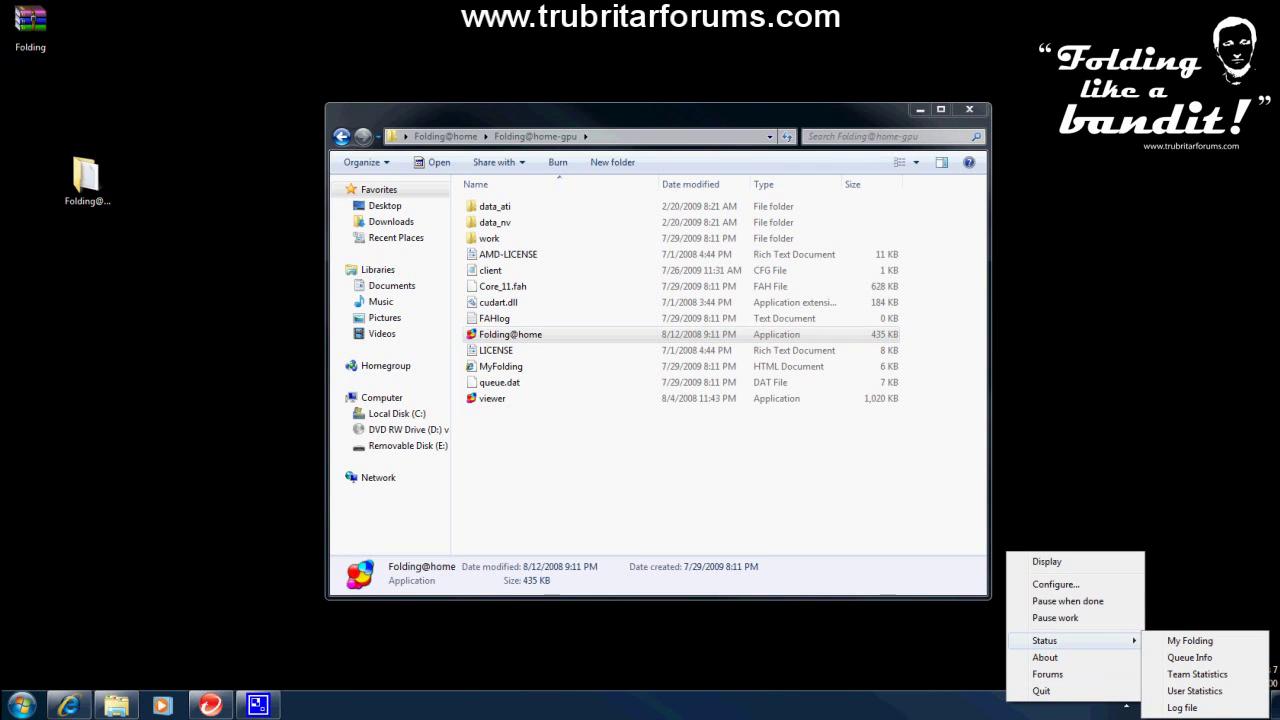
pyautogui.click(1182, 707)
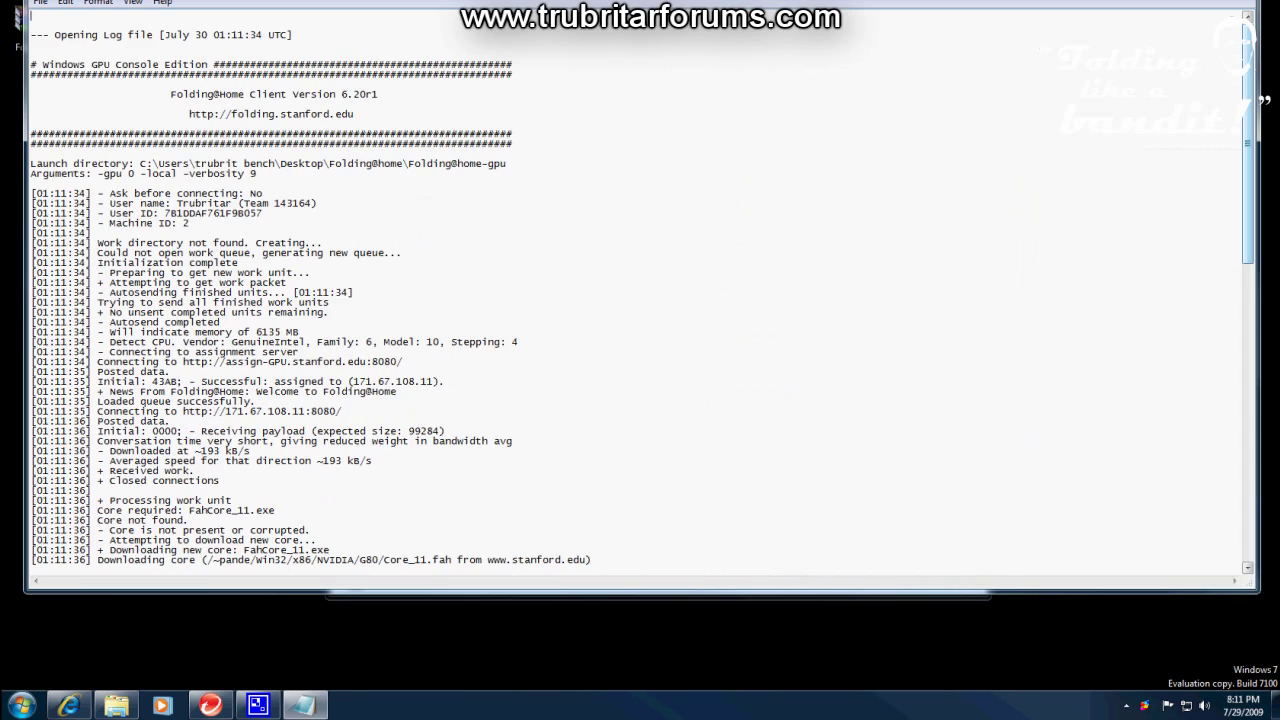
pyautogui.scroll(-14, 640, 290)
pyautogui.scroll(-9, 640, 290)
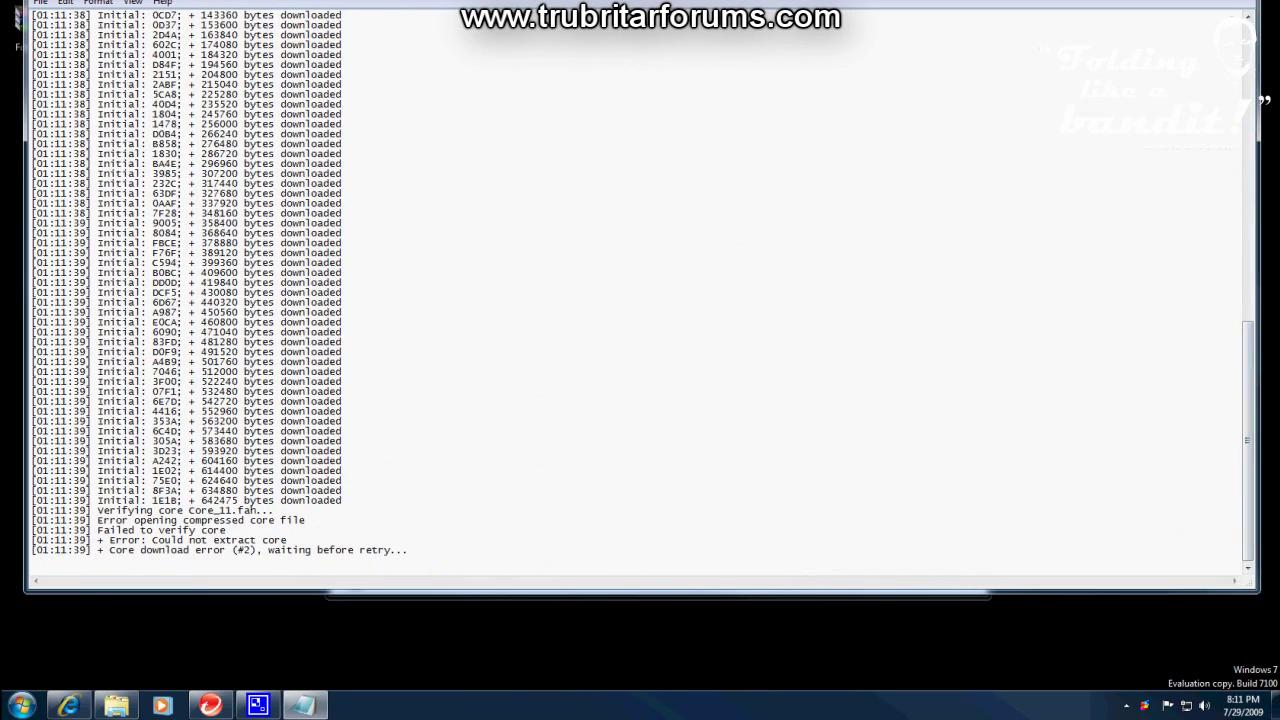
pyautogui.moveTo(288, 540); pyautogui.dragTo(104, 541)
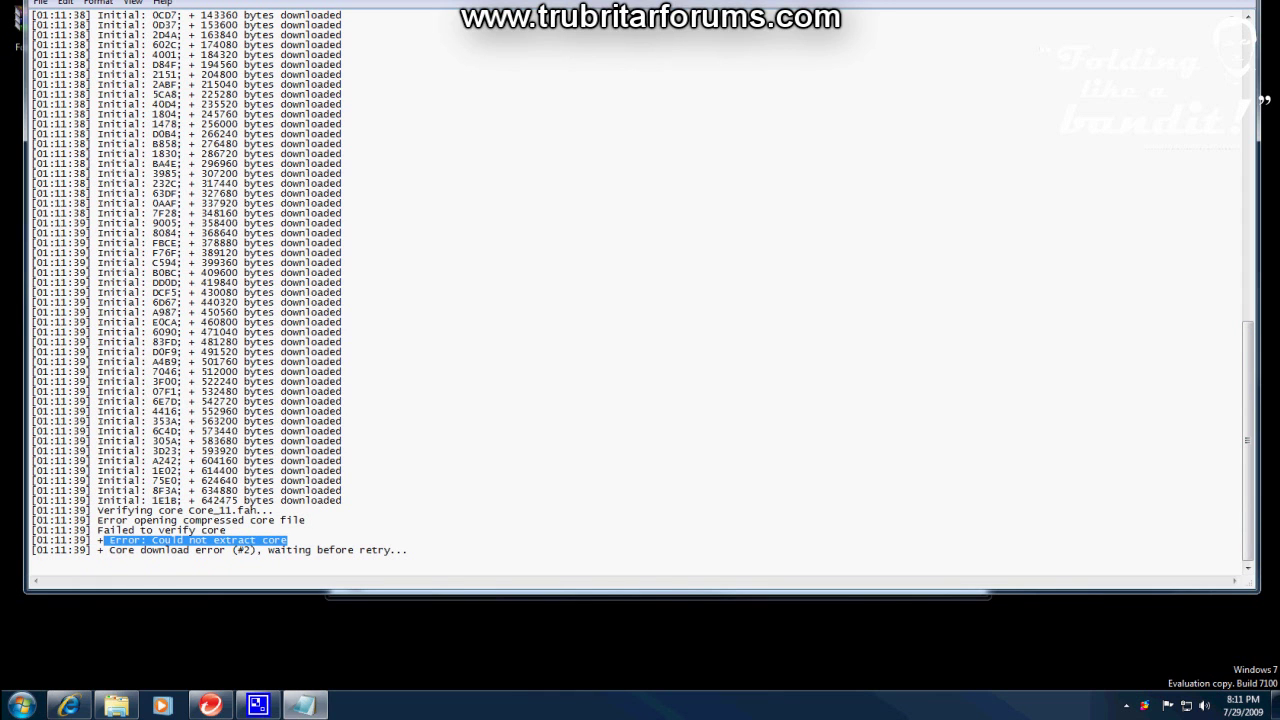
pyautogui.hotkey('alt', 'F4')
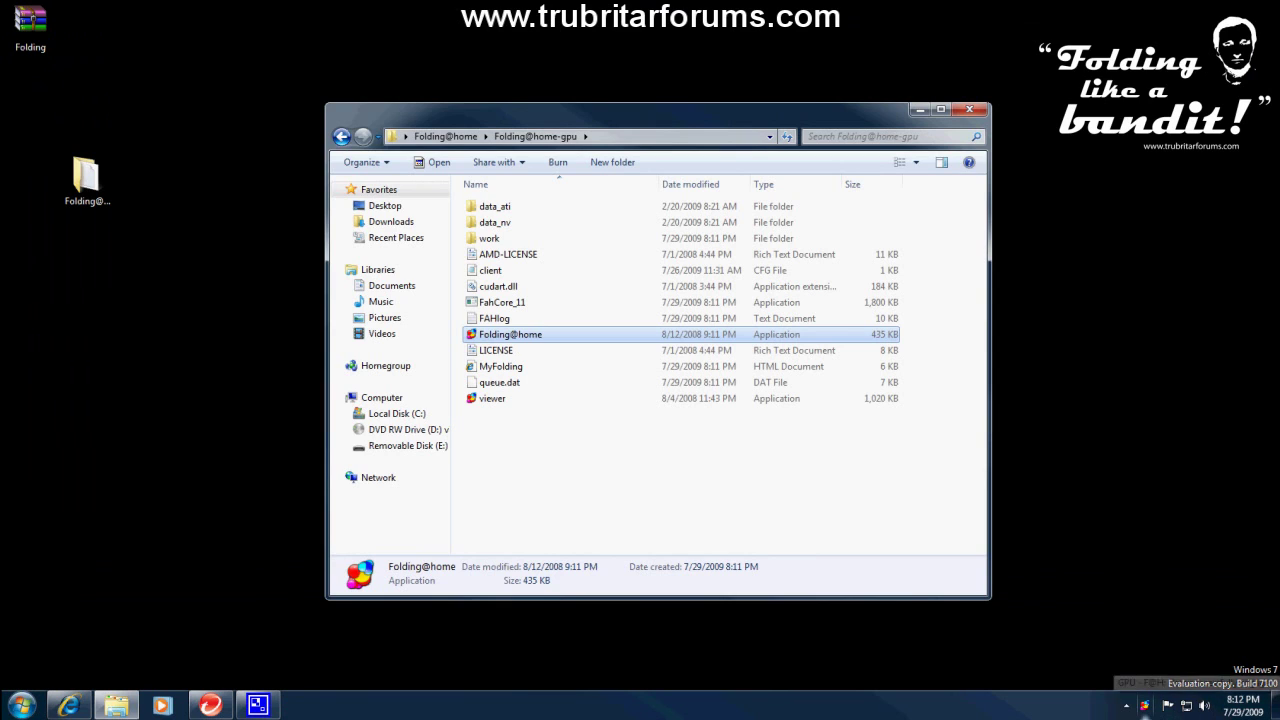
pyautogui.rightClick(1145, 706)
pyautogui.moveTo(1045, 639)
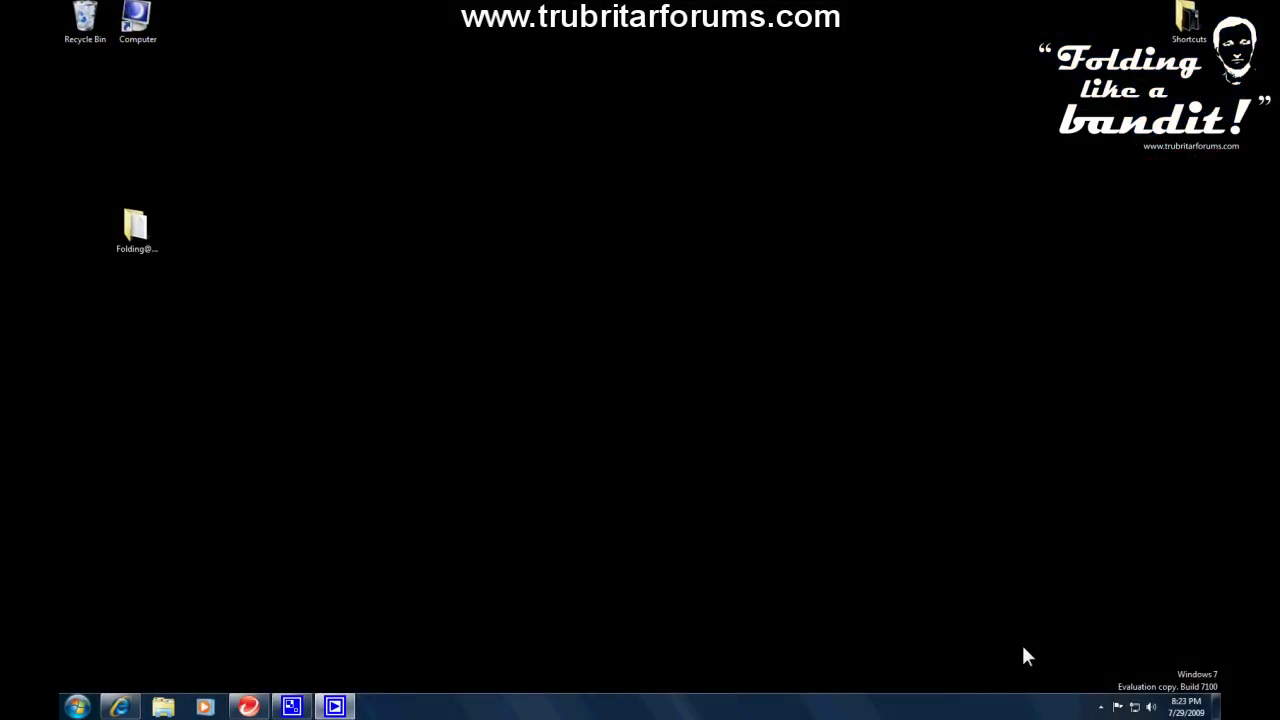
# Review the Folding@home client's user, connection and advanced settings, including client parameters and machine ID, and accept the configuration
pyautogui.click(1104, 707)
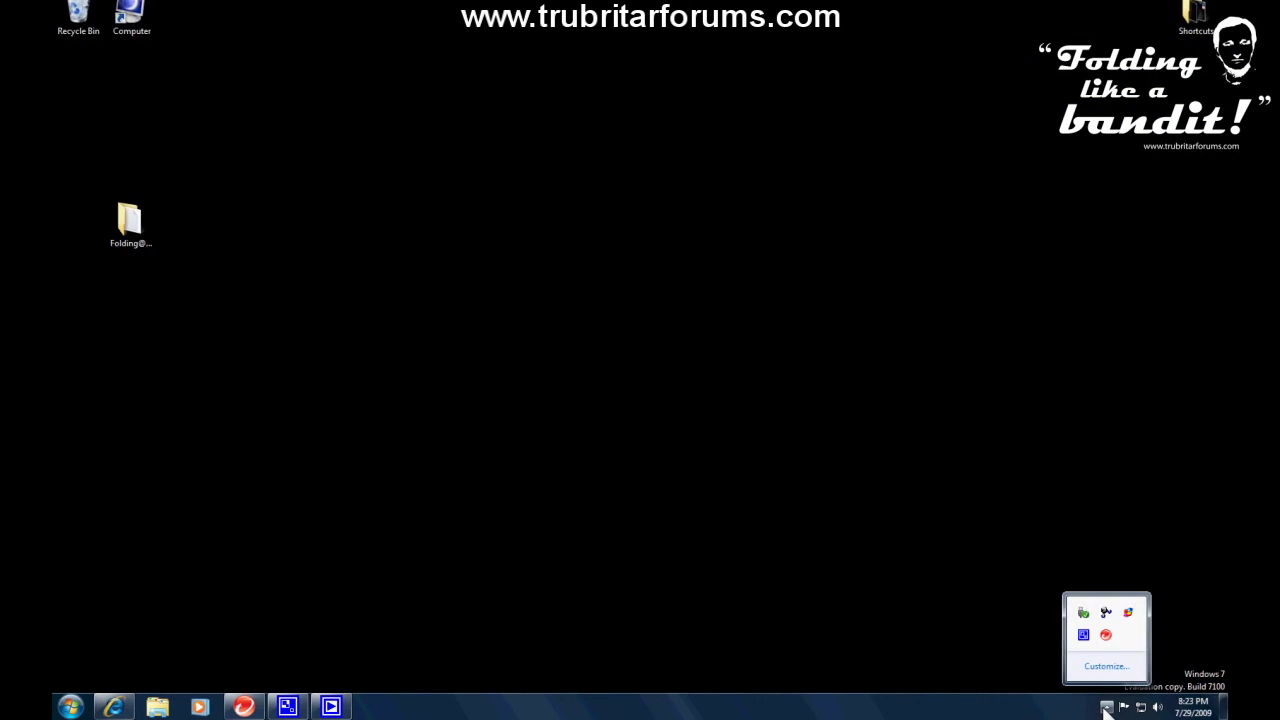
pyautogui.rightClick(1128, 615)
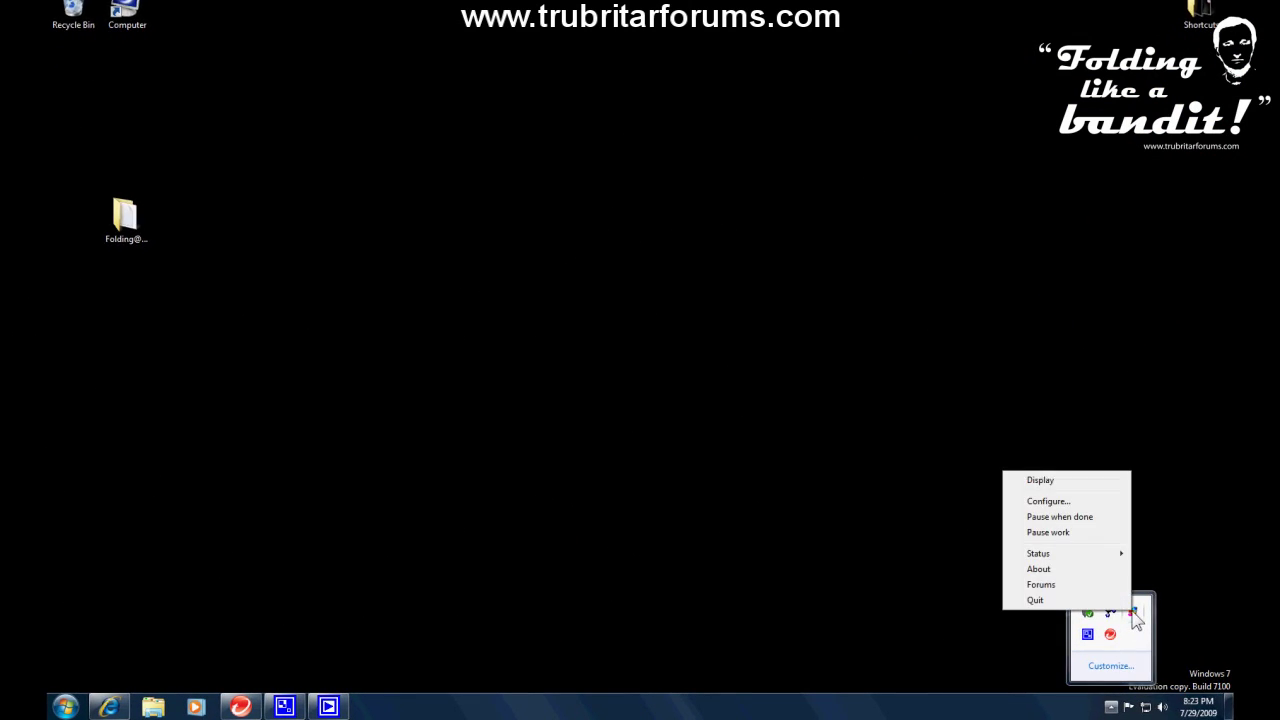
pyautogui.click(1060, 502)
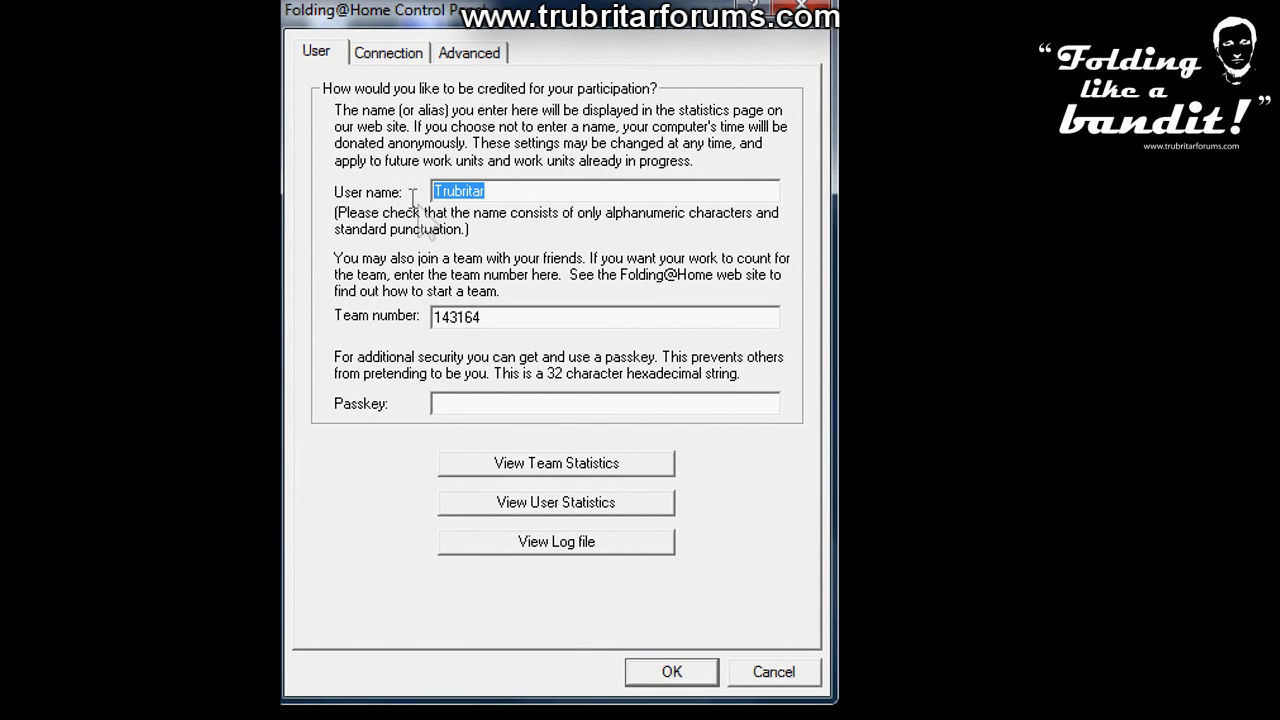
pyautogui.moveTo(507, 316); pyautogui.dragTo(397, 313)
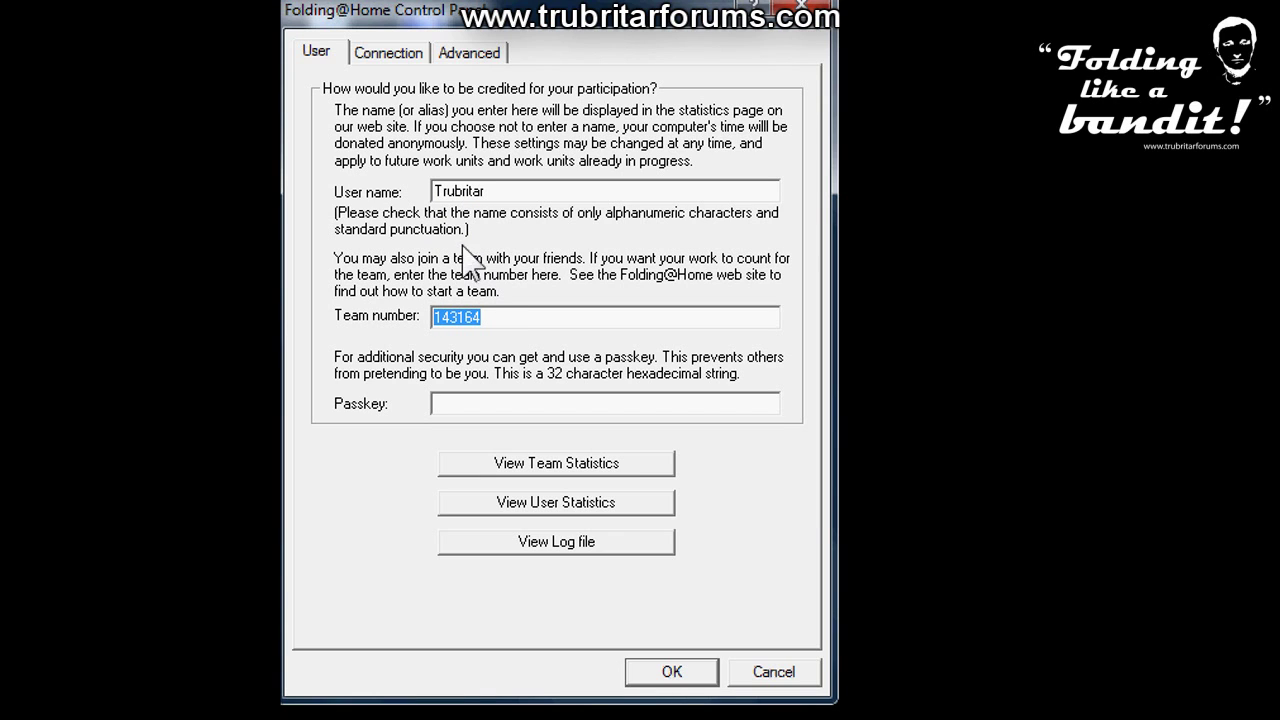
pyautogui.click(400, 55)
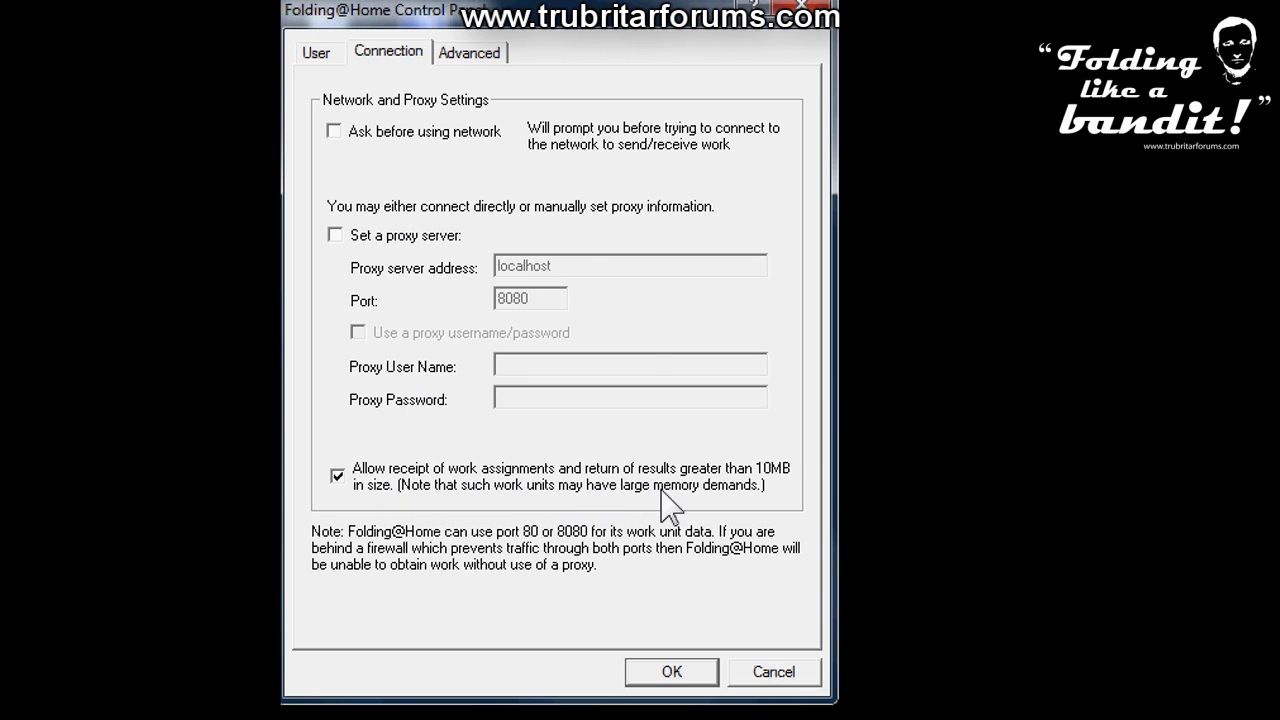
pyautogui.click(470, 60)
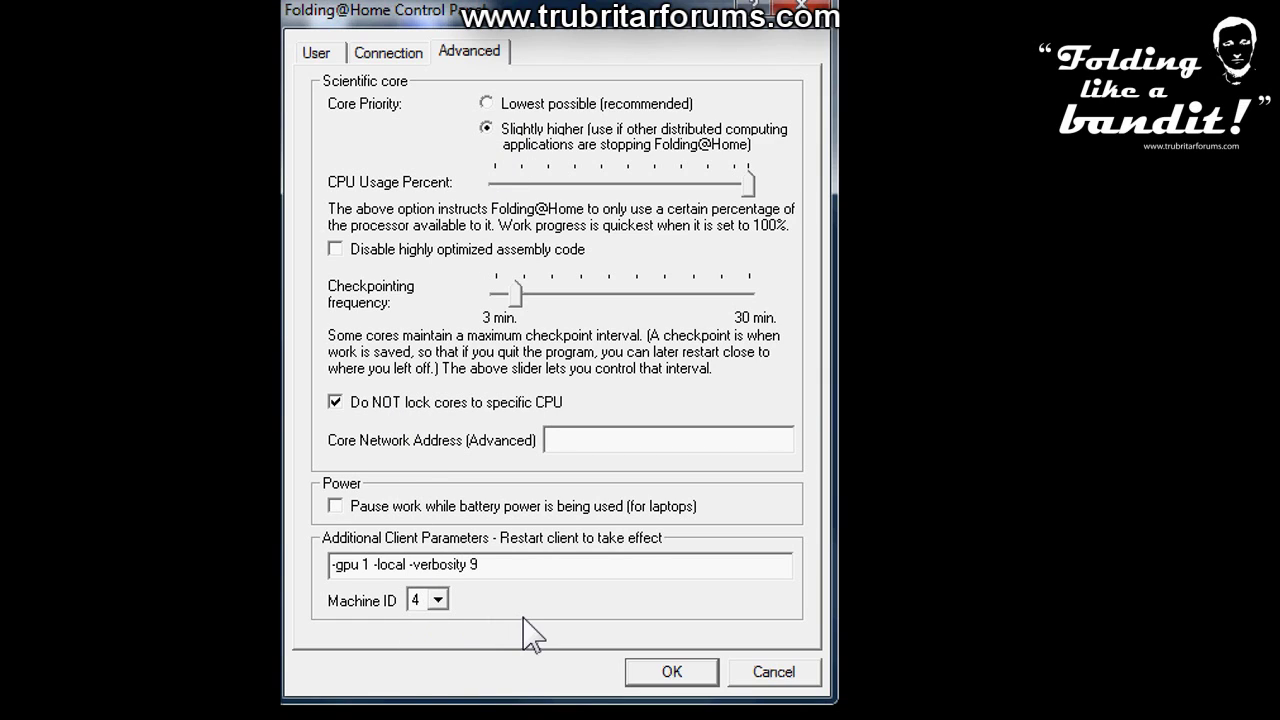
pyautogui.click(649, 676)
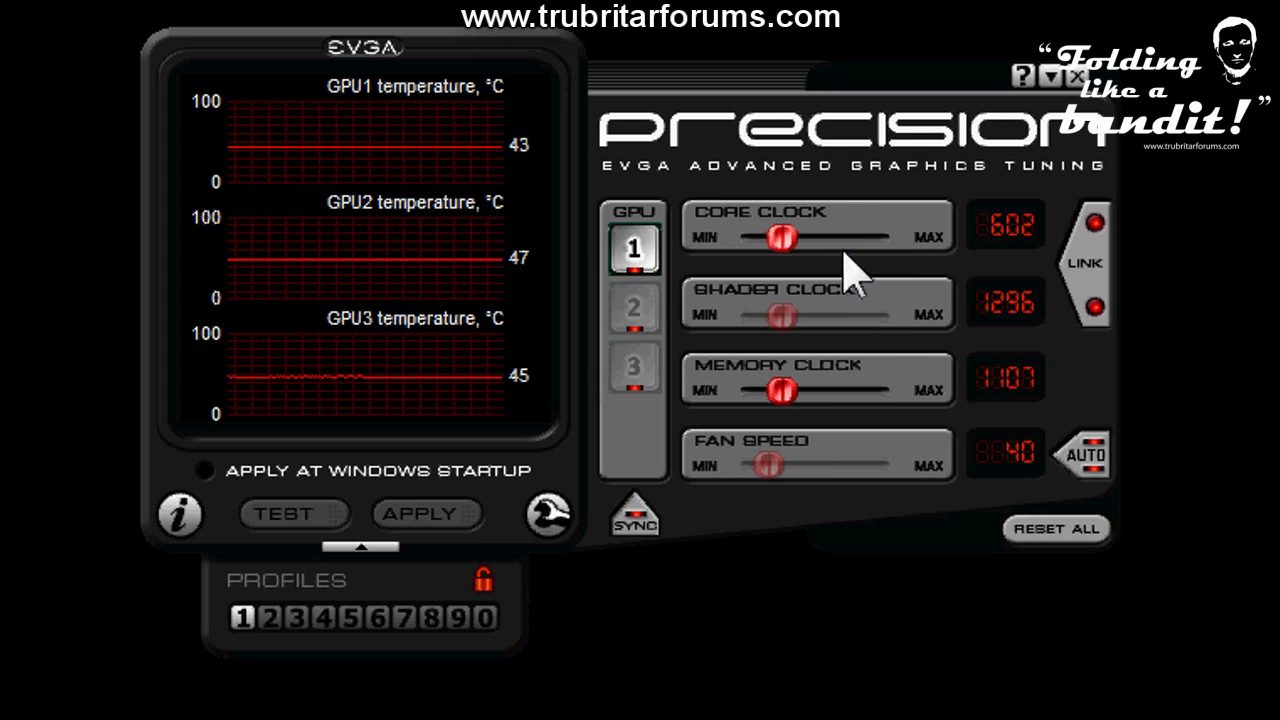
# In EVGA Precision, unlink the core and shader clocks, set the shader clock to 1608 and apply it
pyautogui.click(1080, 305)
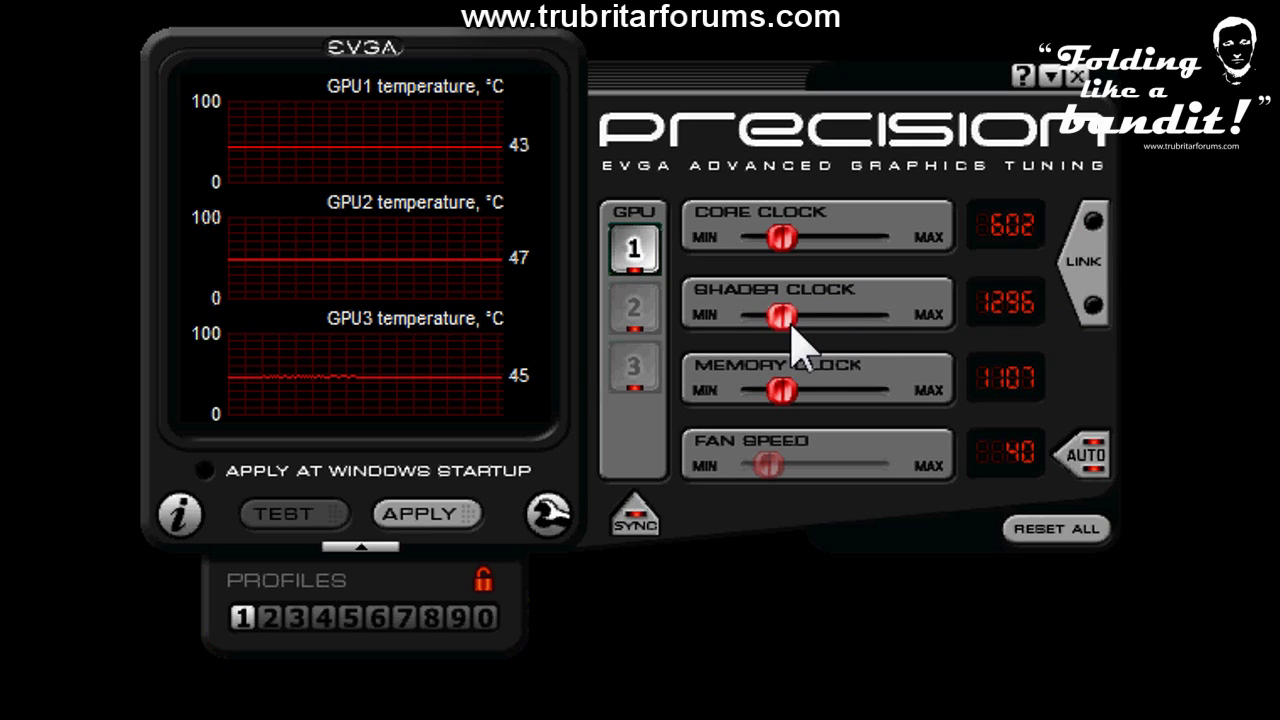
pyautogui.moveTo(790, 316); pyautogui.dragTo(842, 348)
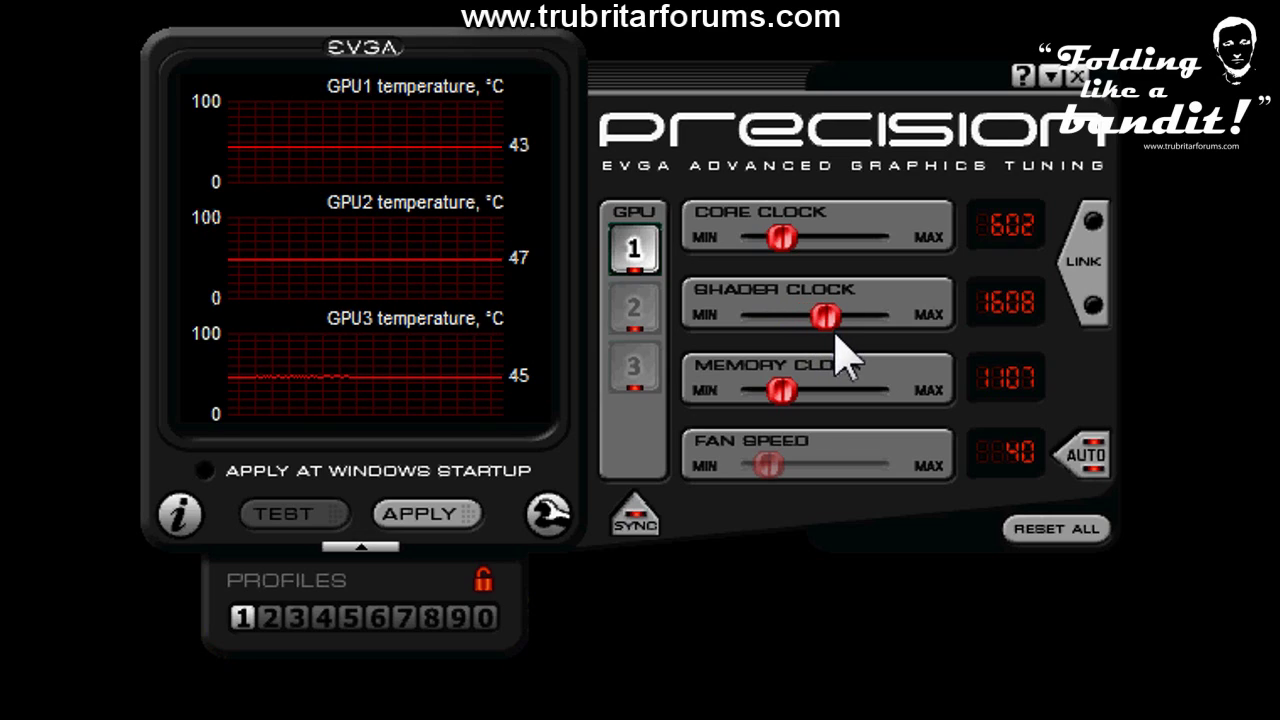
pyautogui.click(452, 512)
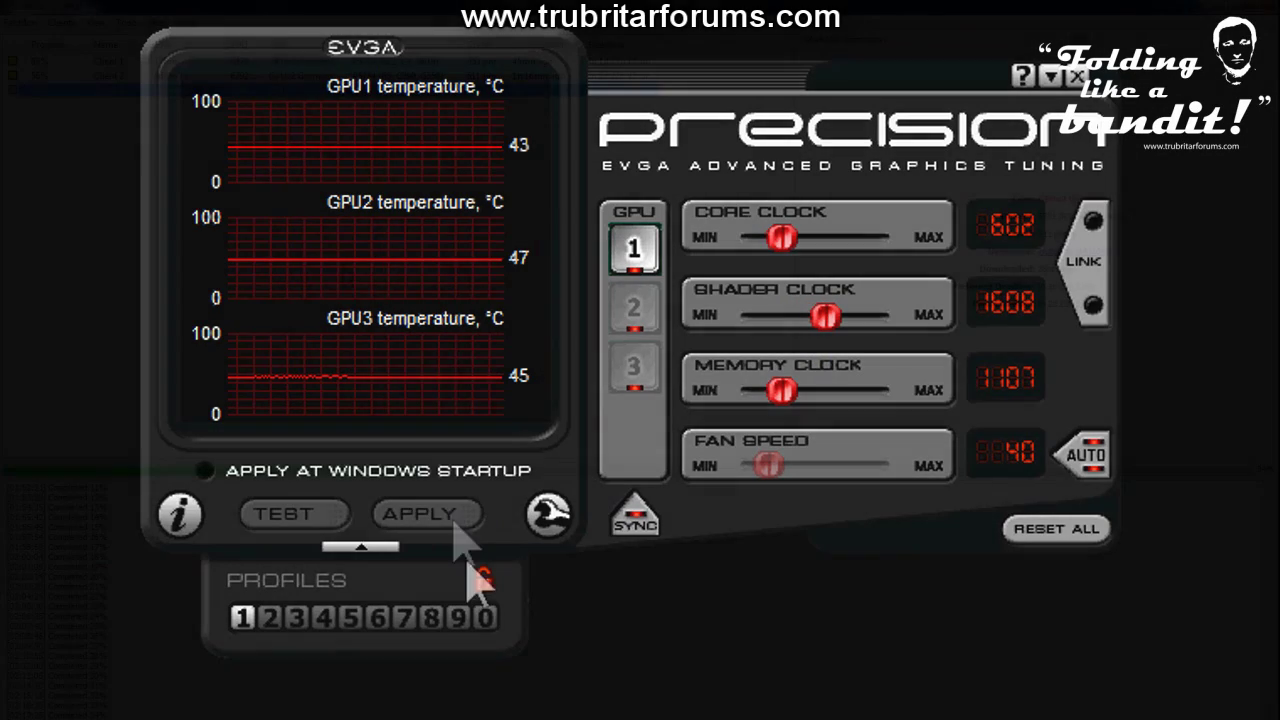